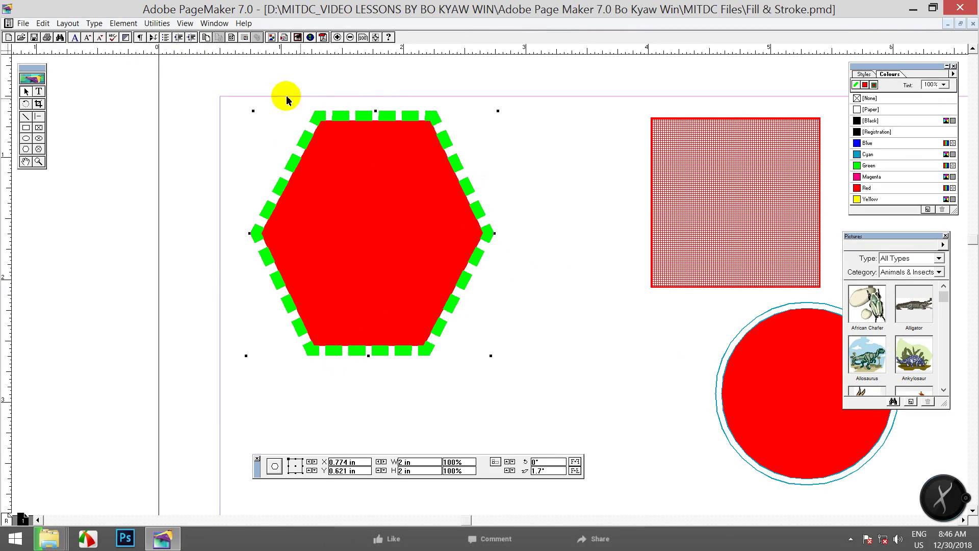
Step: Delete the patterned square, the red circle and the red hexagon from the page
left_click(356, 134)
left_click(430, 263)
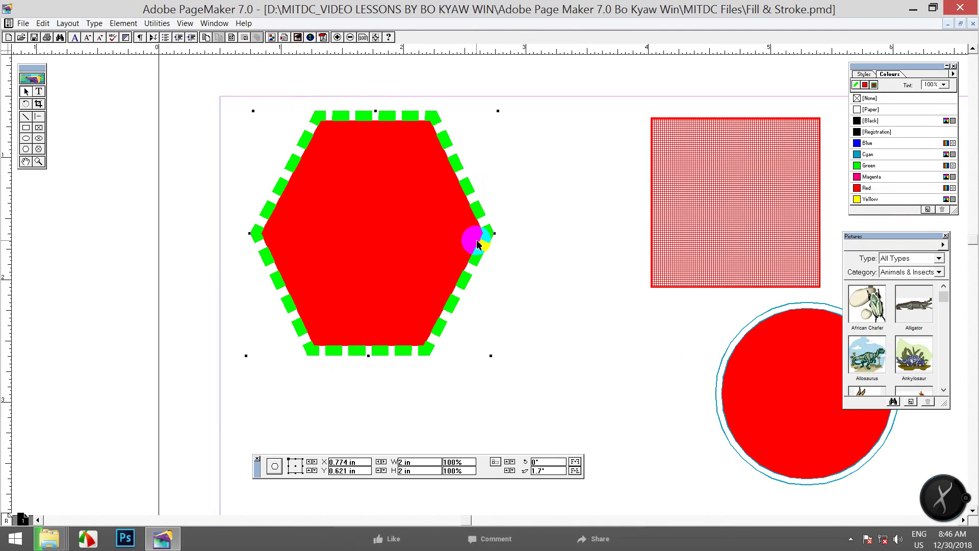
left_click_drag(604, 244, 489, 234)
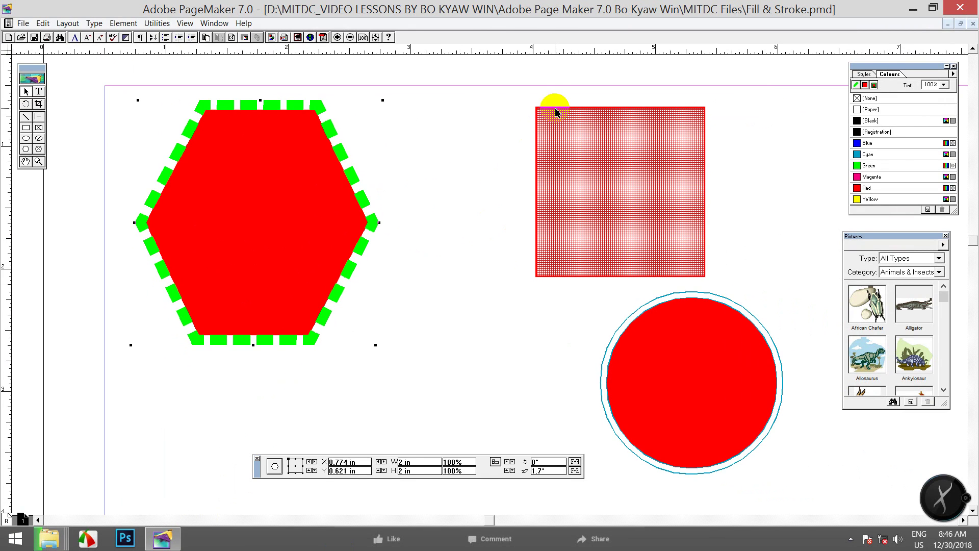
left_click_drag(554, 109, 531, 119)
key("Delete")
left_click(629, 350)
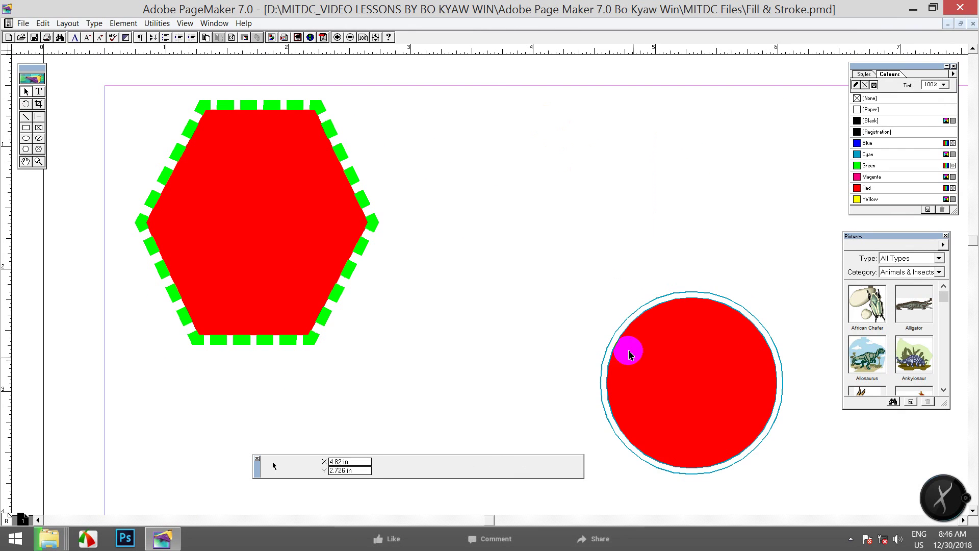
key("Delete")
left_click(275, 204)
key("Delete")
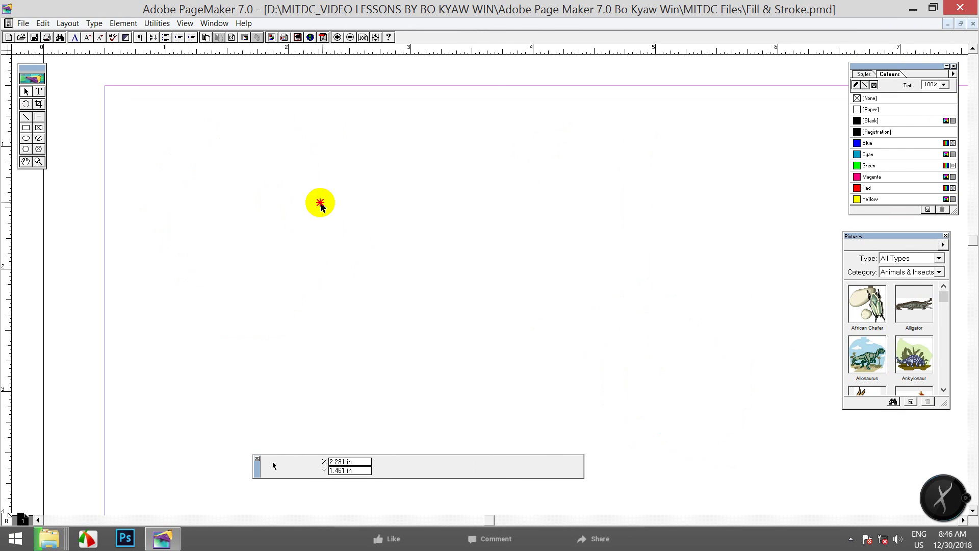
Step: Draw an ellipse about 1.33 in wide and 0.75 in high, and move it near the page's upper-left margin corner
left_click(26, 138)
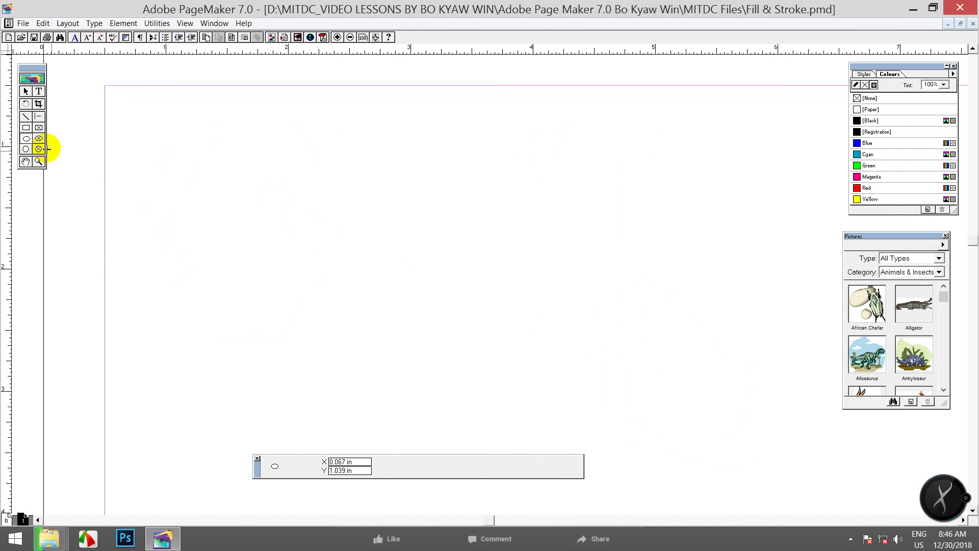
mouse_move(197, 148)
left_mouse_down()
mouse_move(405, 199)
mouse_move(359, 238)
left_mouse_up()
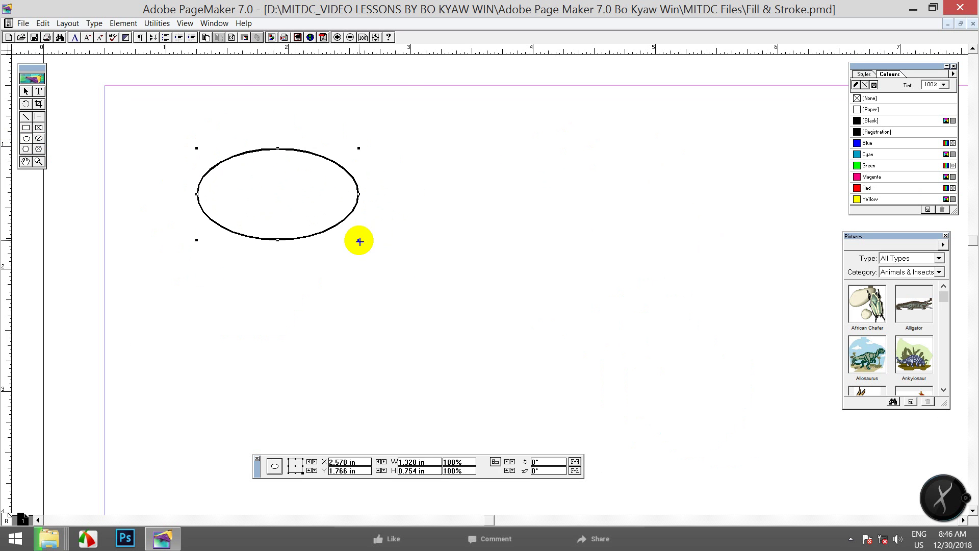
left_click(26, 91)
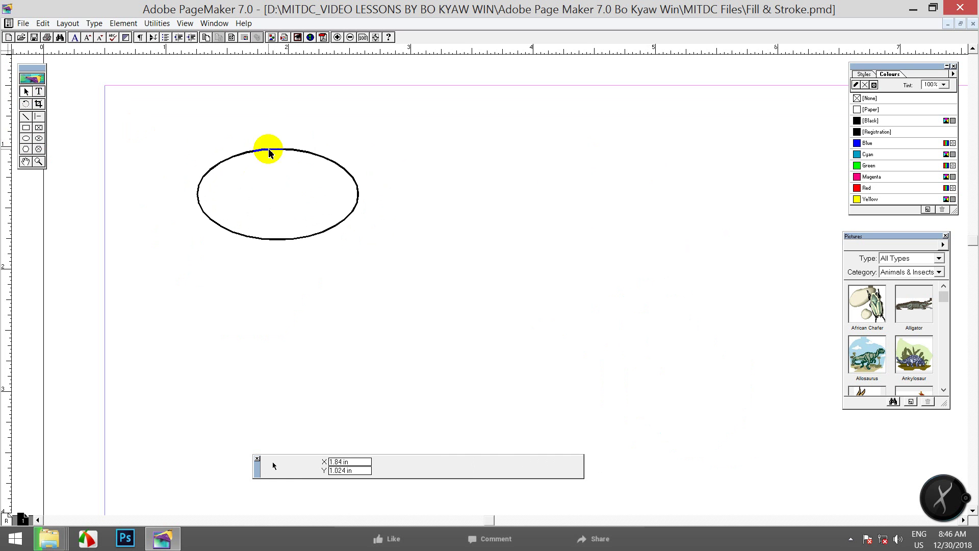
left_click_drag(269, 151, 192, 107)
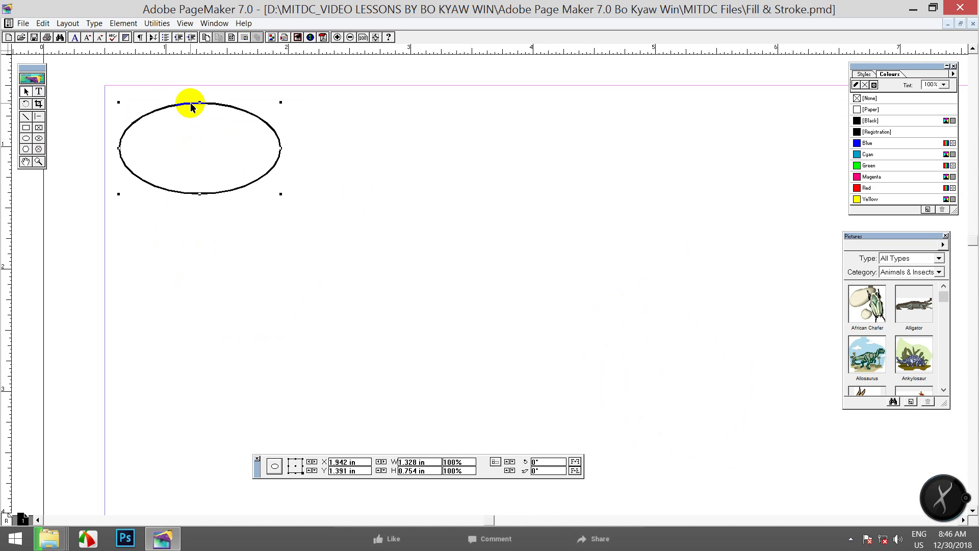
Step: Choose the diagonal-line pattern as the ellipse's fill in the Fill and Stroke settings
left_click(116, 24)
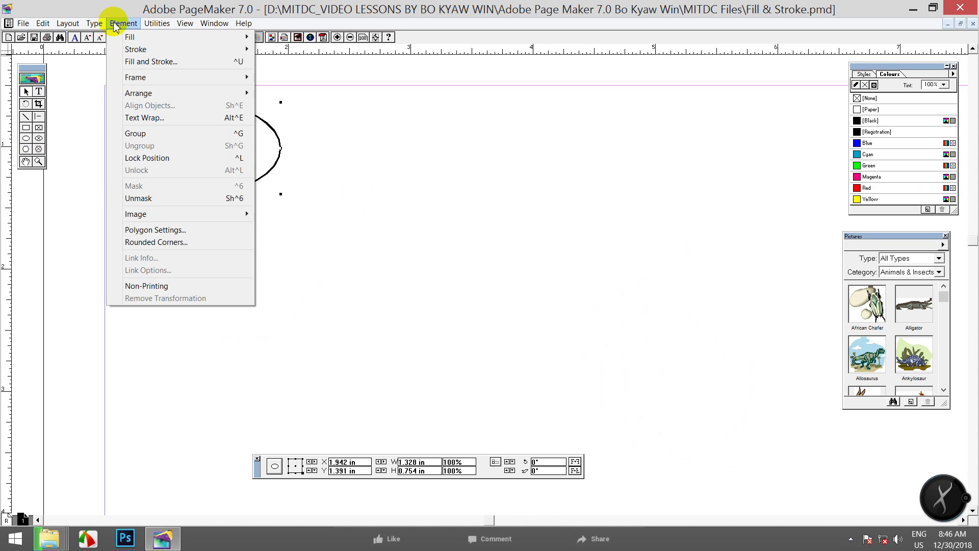
left_click(169, 62)
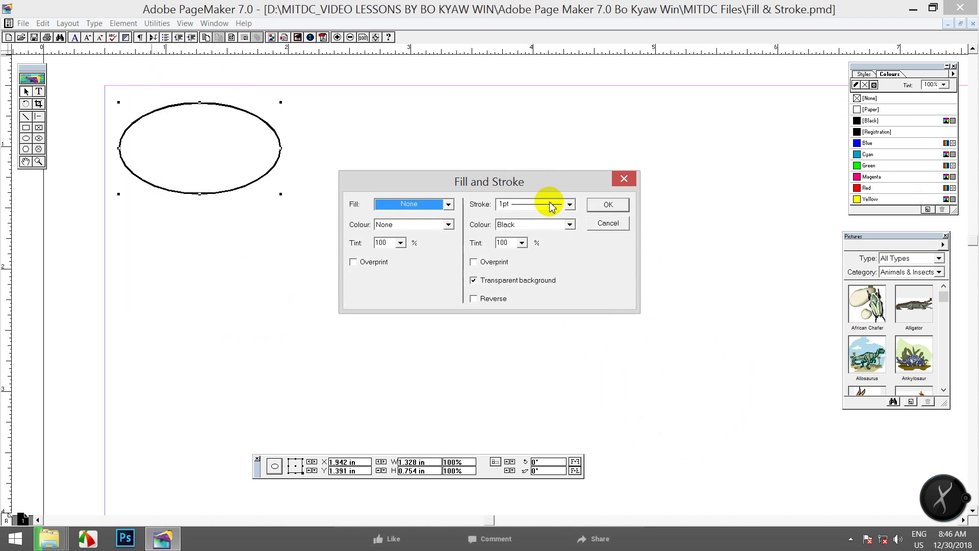
left_click_drag(517, 182, 719, 128)
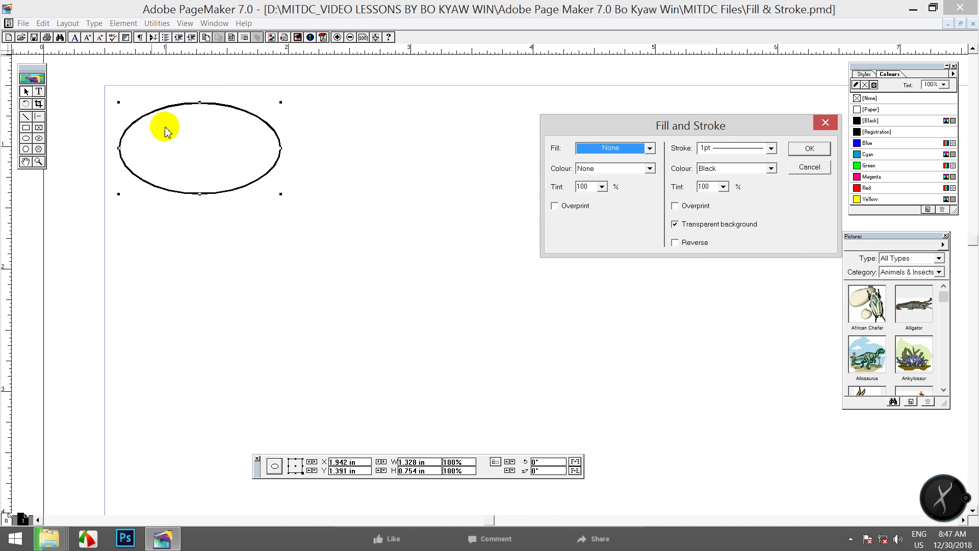
left_click_drag(698, 127, 532, 99)
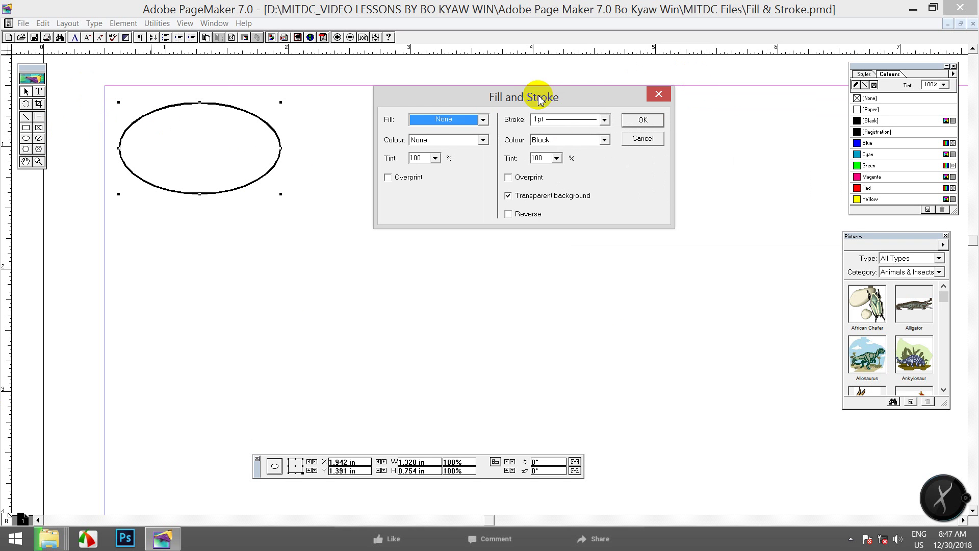
left_click(481, 120)
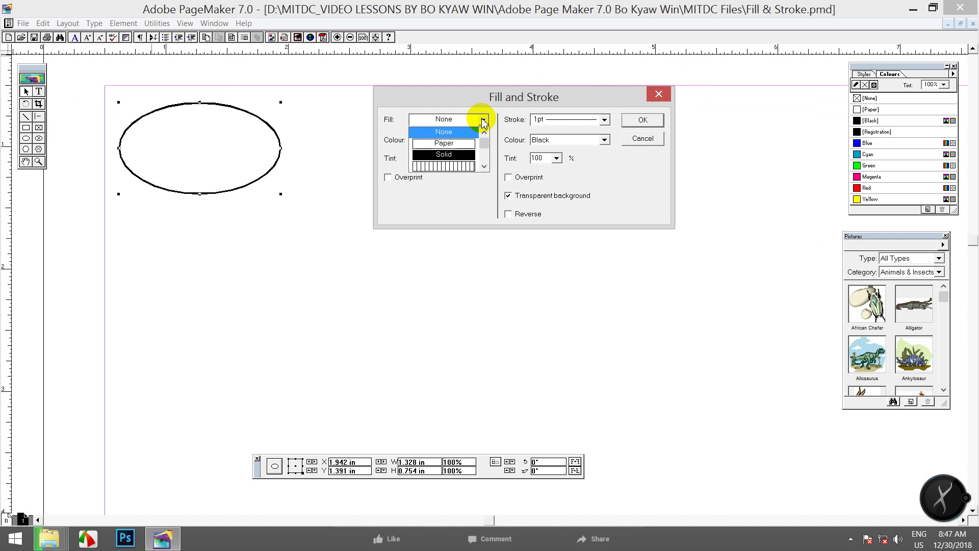
left_click_drag(485, 142, 487, 152)
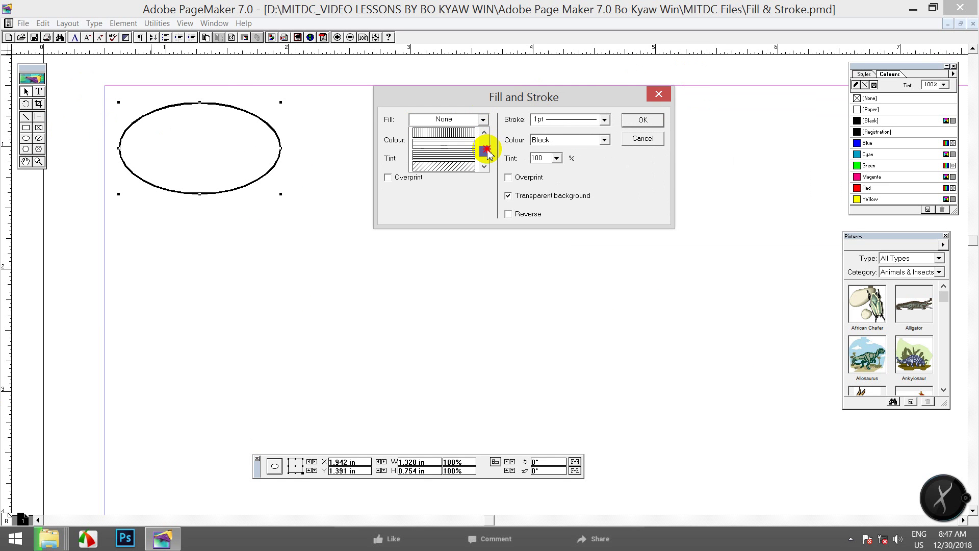
left_click(461, 165)
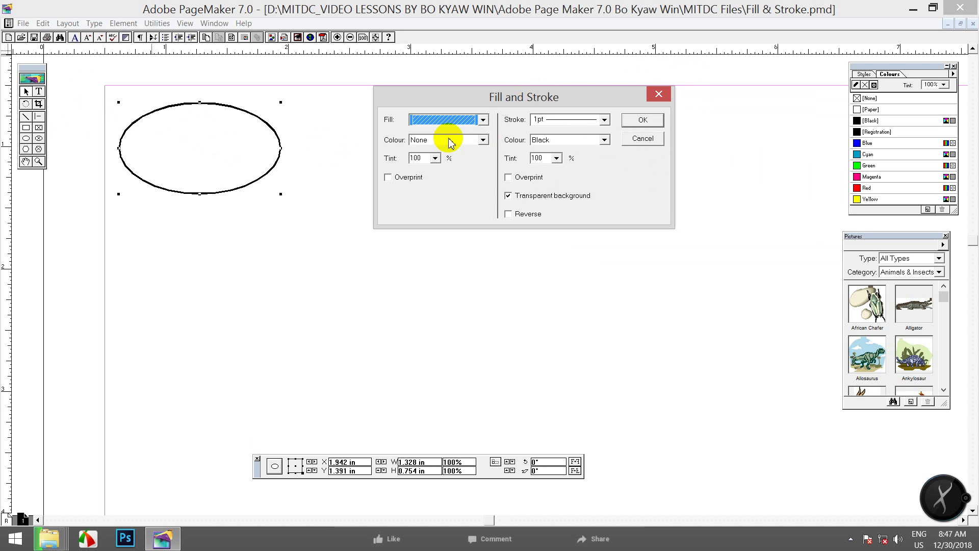
Step: Set the ellipse's fill colour to Yellow with a 50% tint
left_click(482, 140)
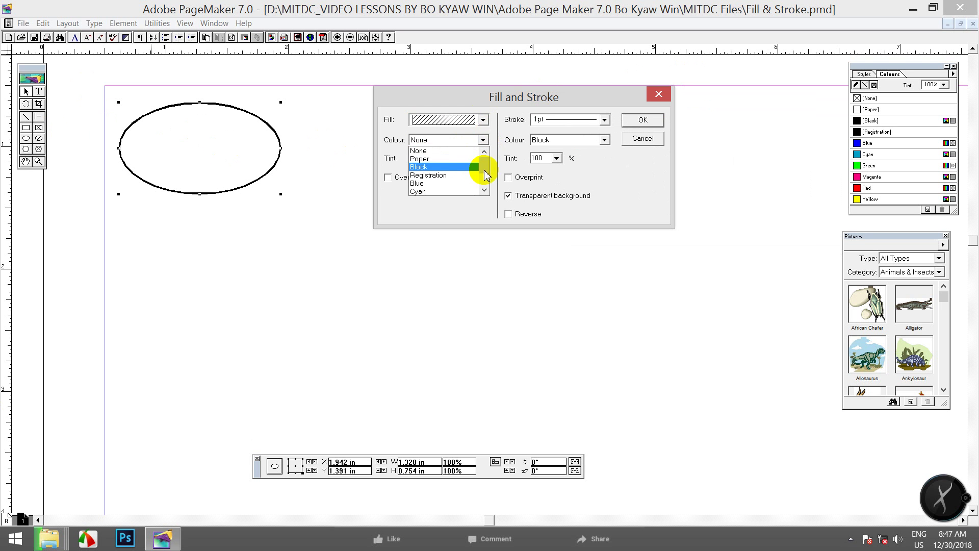
left_click(484, 191)
left_click(459, 191)
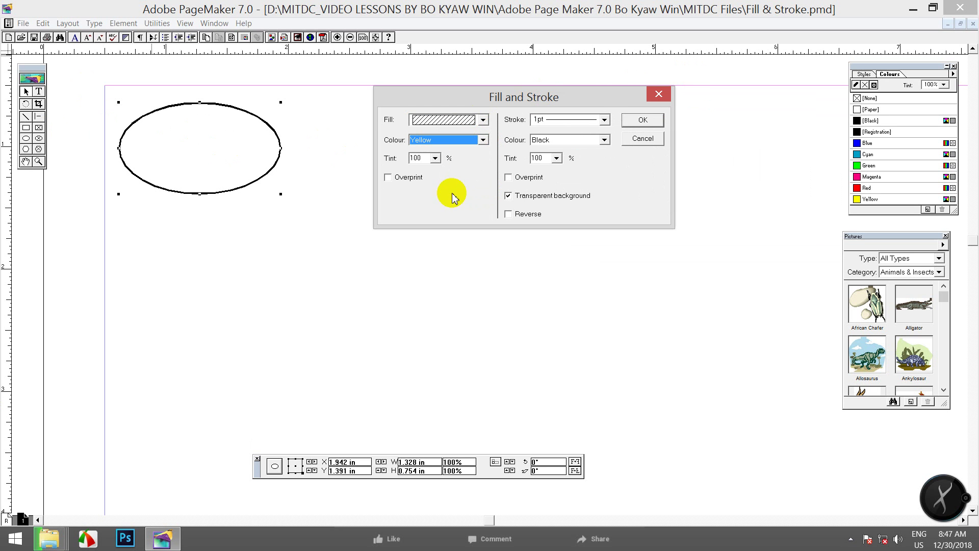
left_click(436, 158)
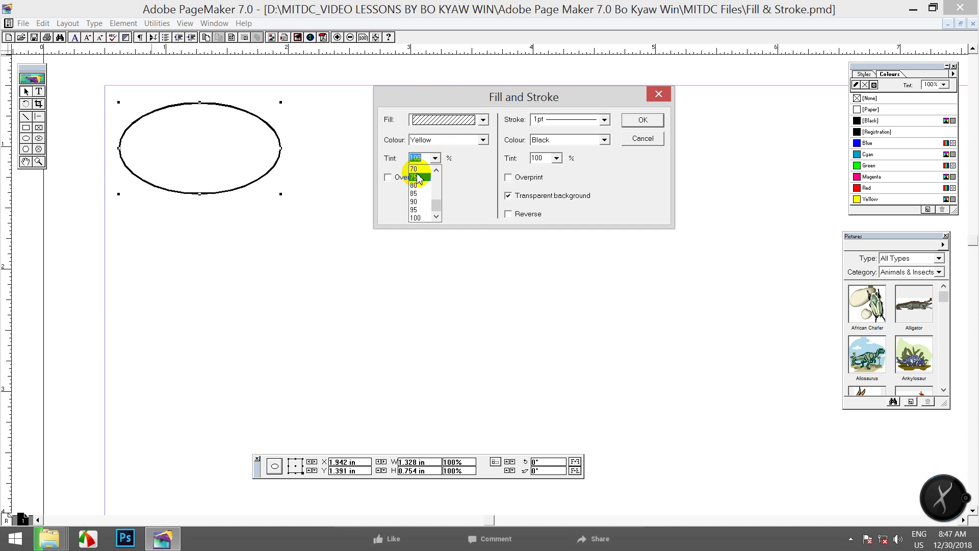
left_click_drag(436, 206, 436, 199)
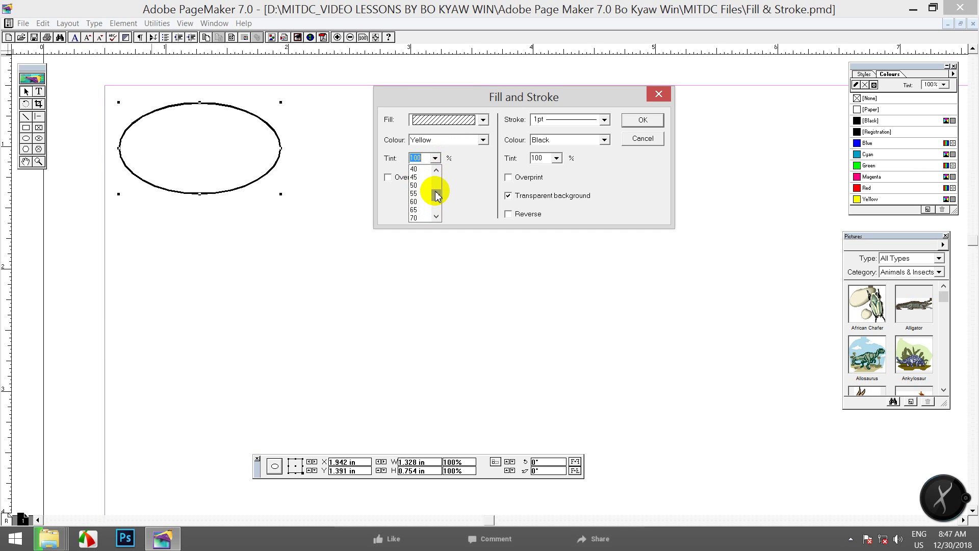
left_click(415, 185)
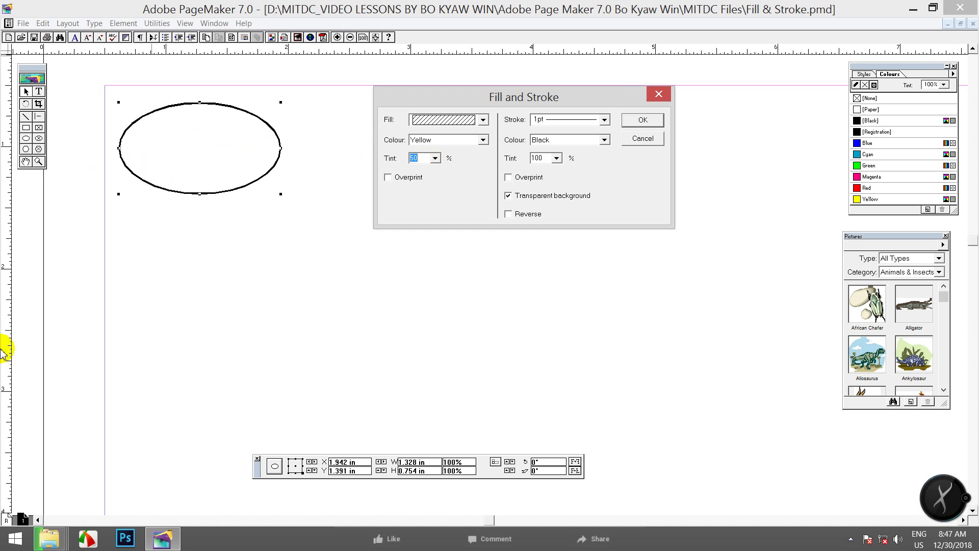
Step: Give the ellipse a 4pt dotted stroke in Red and apply the fill and stroke settings
left_click(605, 120)
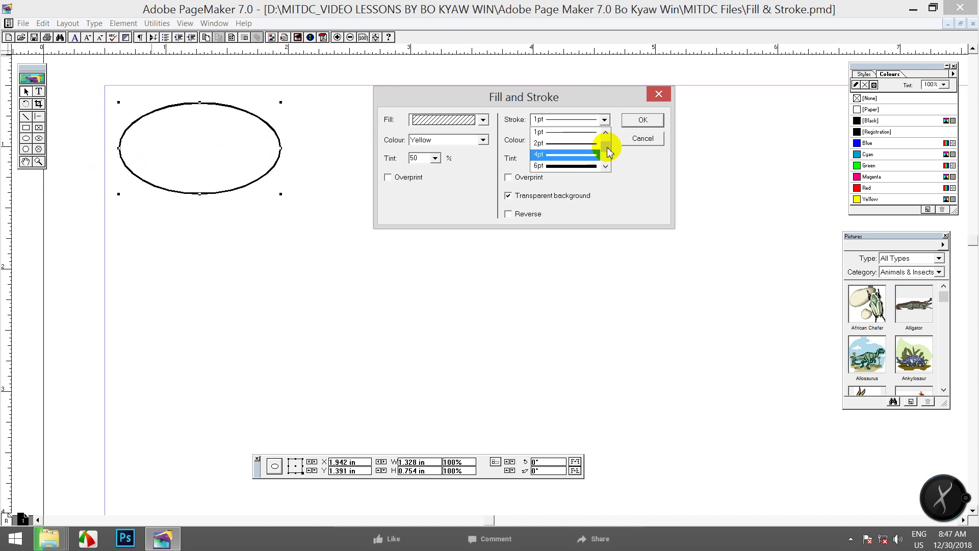
left_click_drag(607, 148, 607, 156)
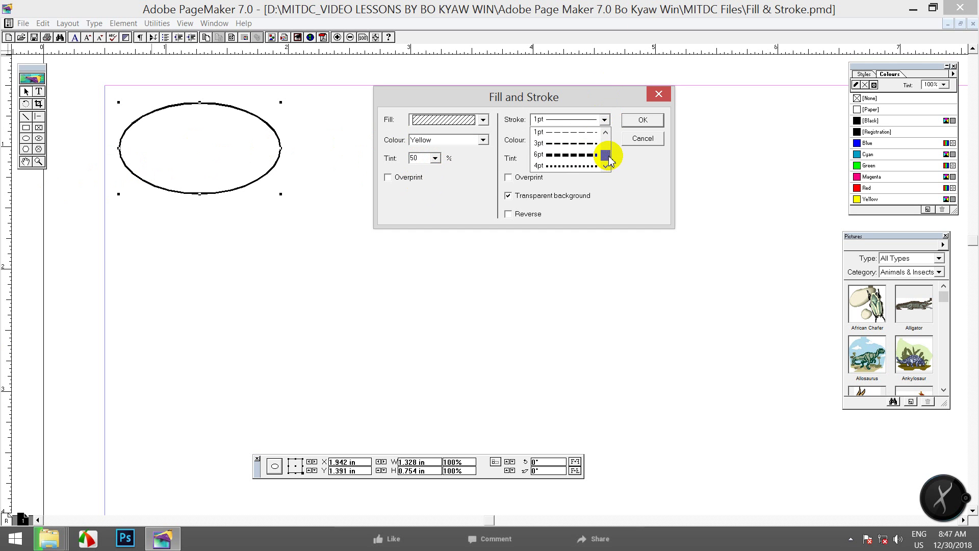
left_click(580, 166)
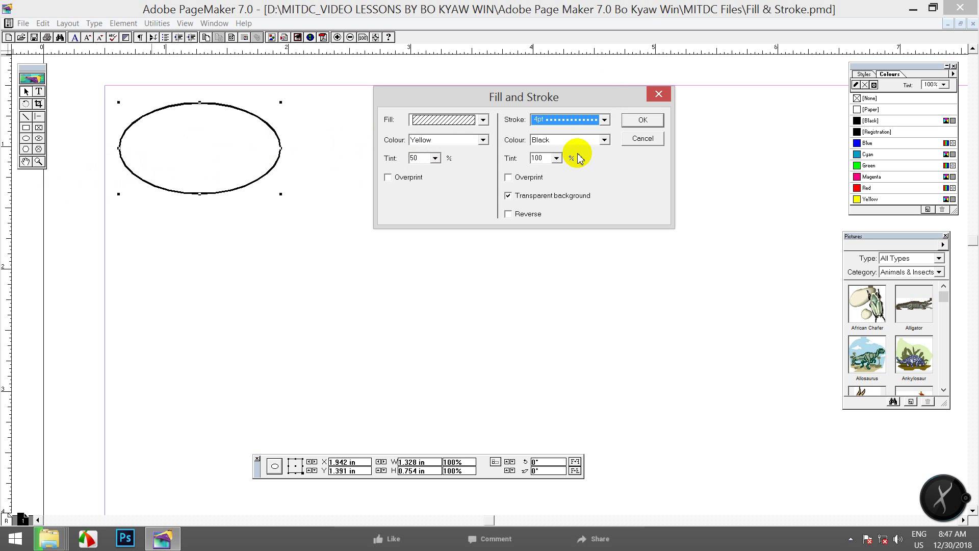
left_click(604, 140)
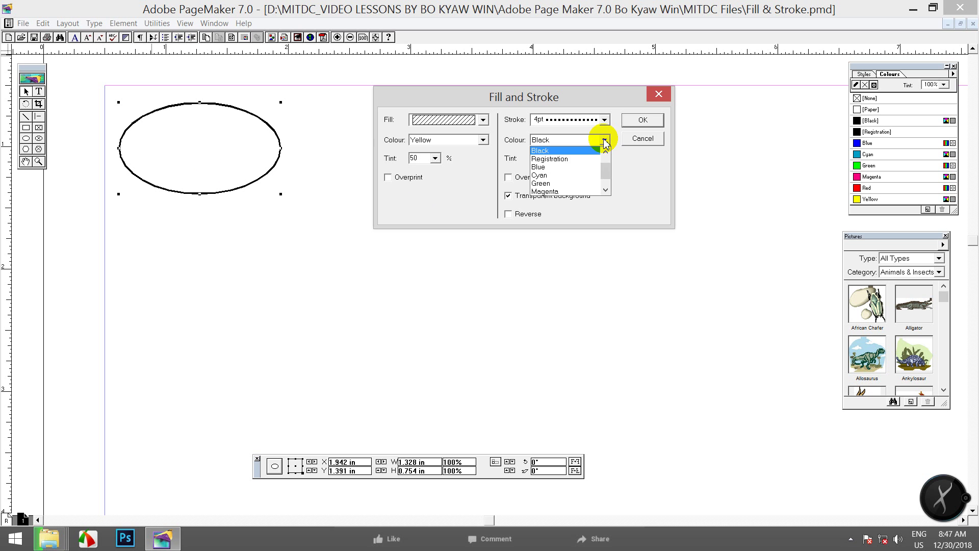
left_click_drag(604, 165, 605, 175)
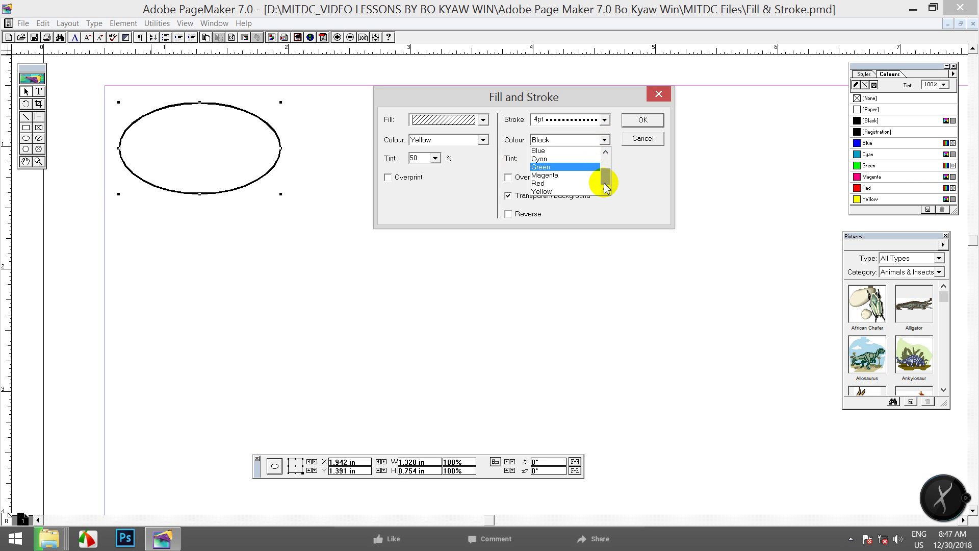
left_click(578, 189)
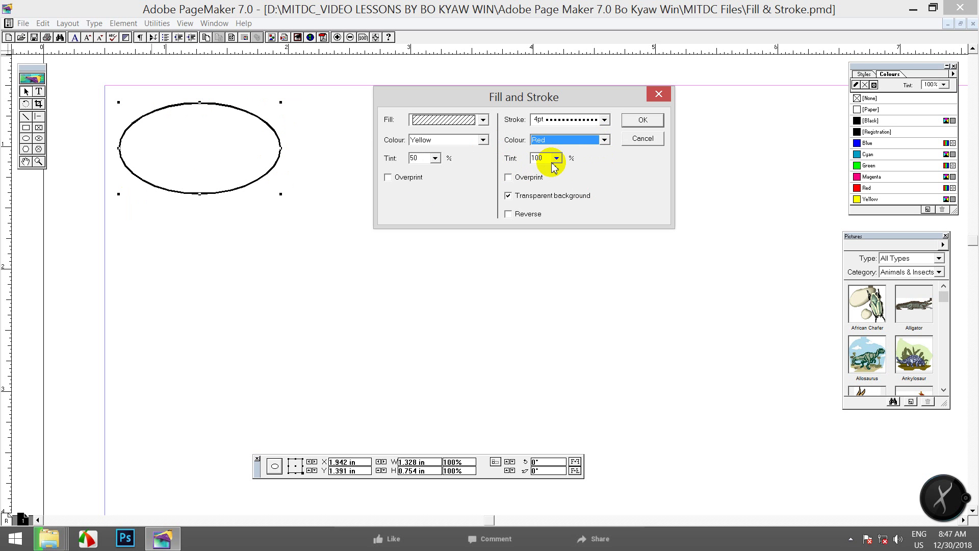
left_click(641, 120)
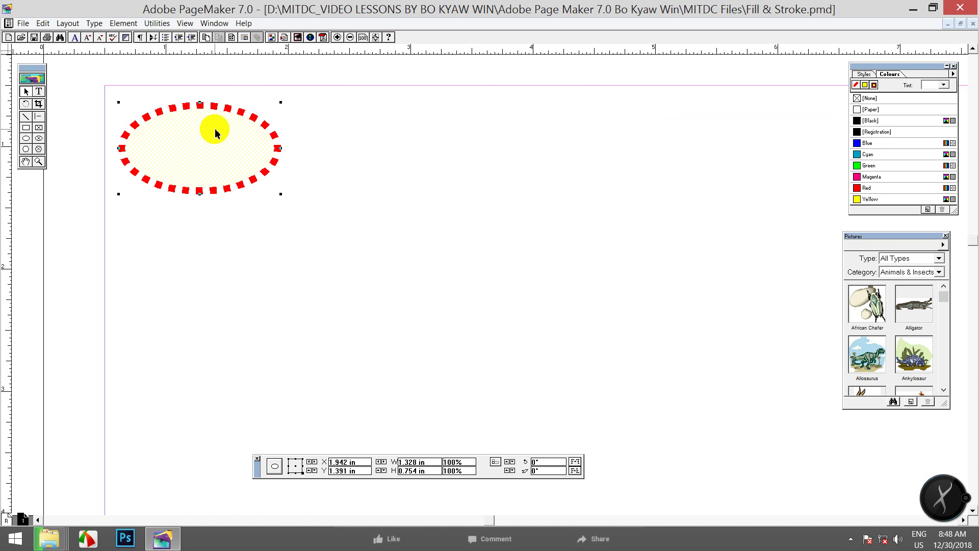
Step: Change the ellipse's fill tint to 100% in the Fill and Stroke settings and apply it
left_click(122, 24)
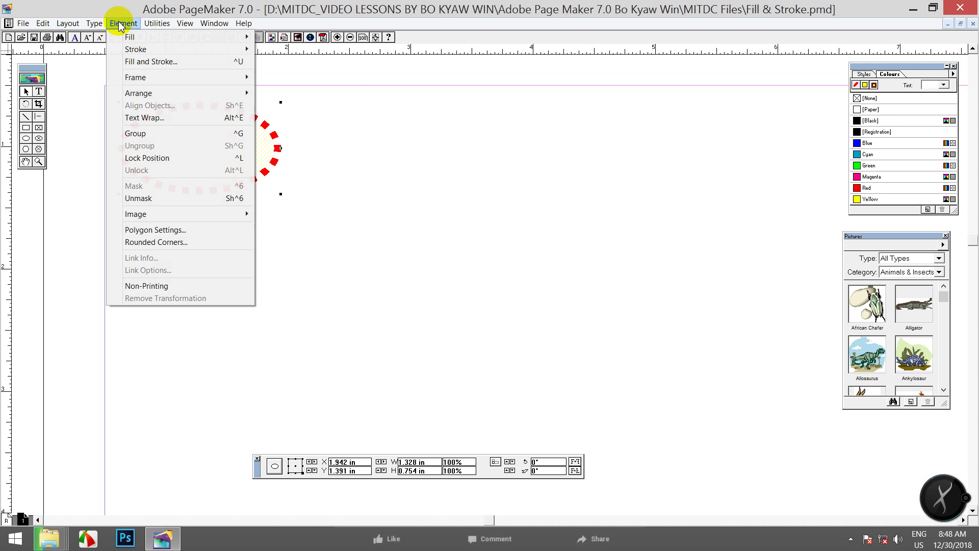
left_click(141, 62)
left_click_drag(449, 181, 587, 145)
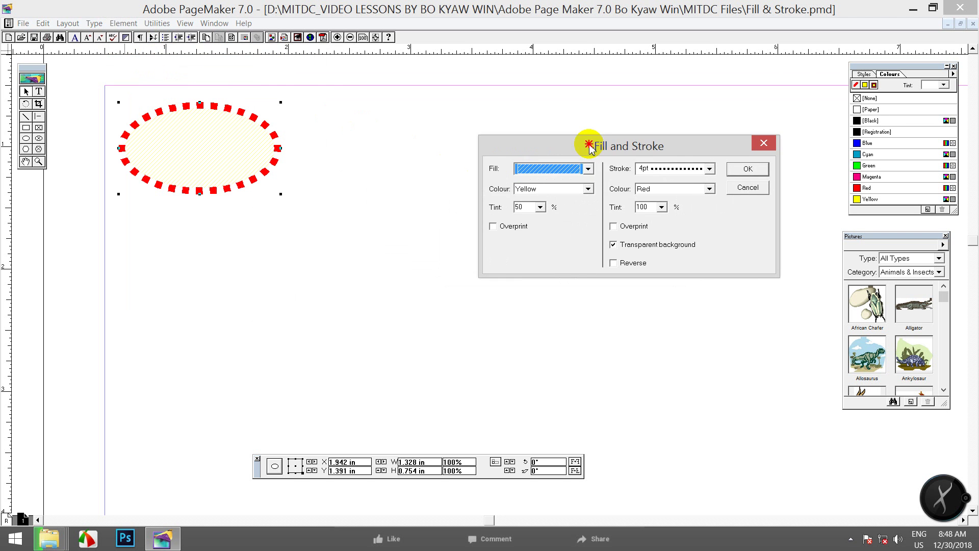
left_click(539, 206)
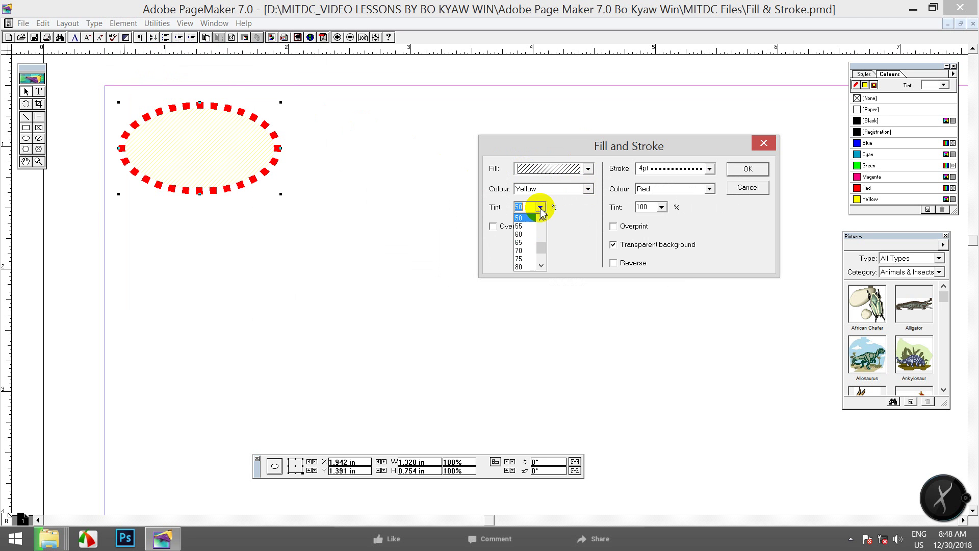
left_click(541, 266)
left_click(522, 267)
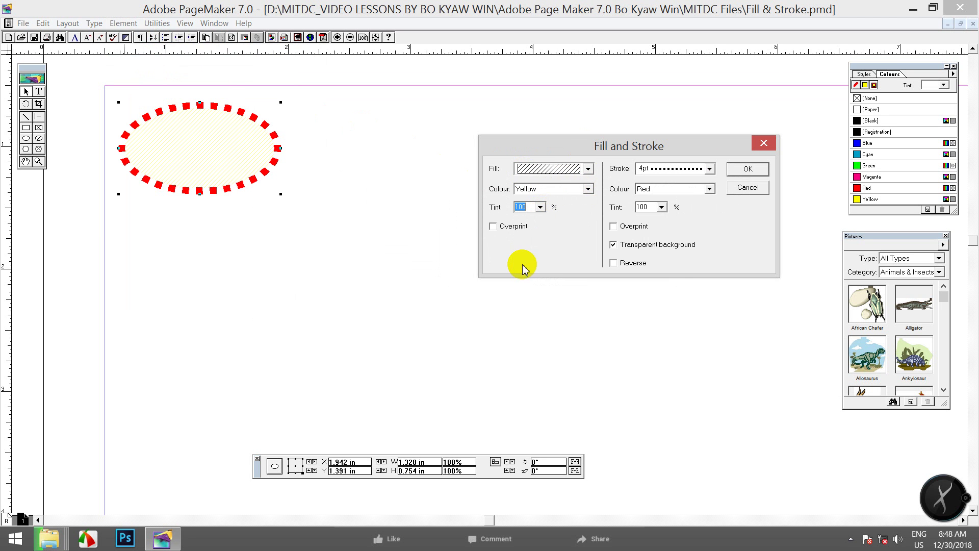
left_click(748, 171)
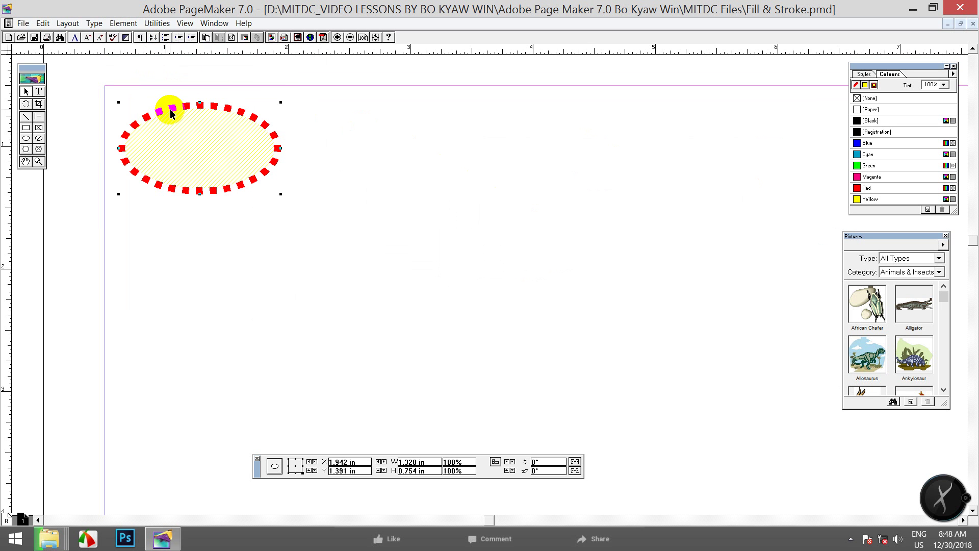
Step: Change the ellipse's fill to Solid in the Fill and Stroke settings and apply it
left_click(123, 24)
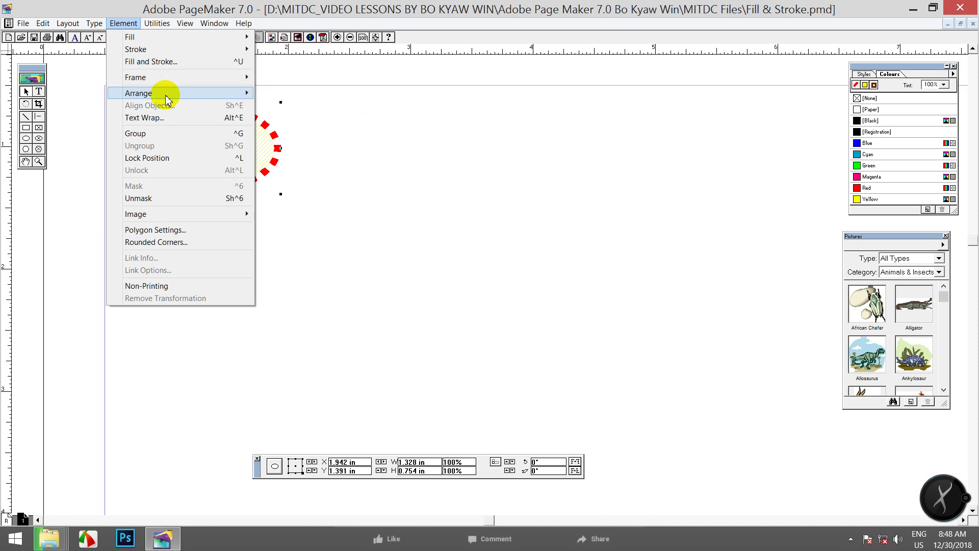
left_click(162, 62)
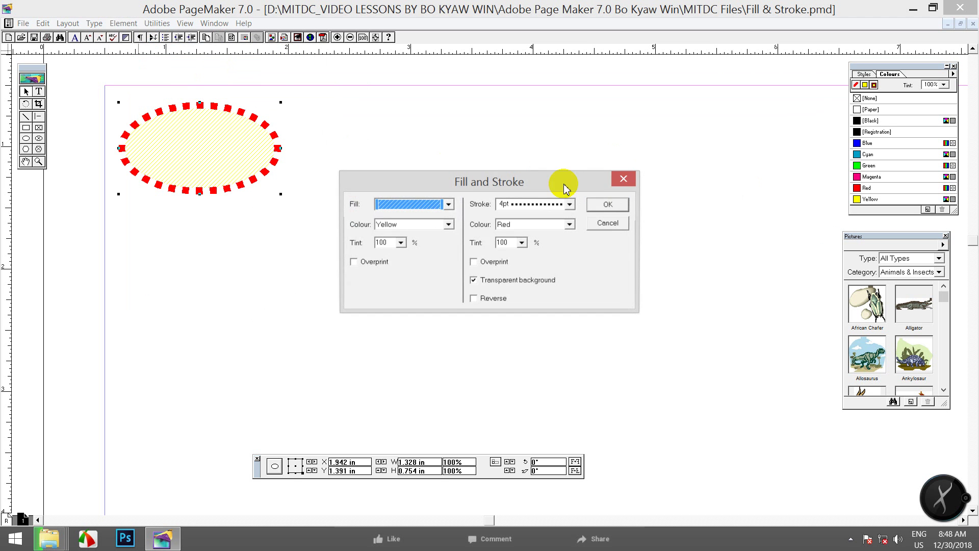
left_click_drag(463, 170, 469, 169)
left_click(454, 202)
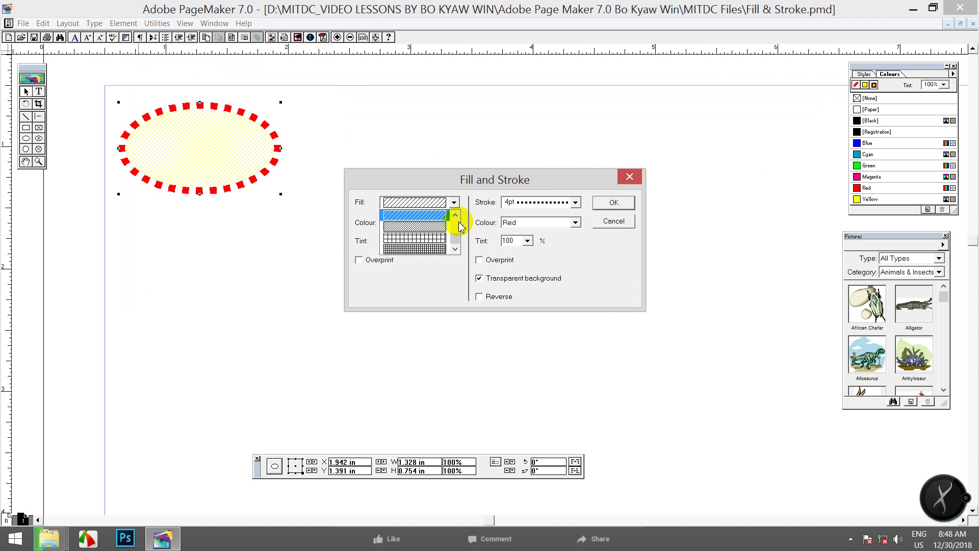
scroll(457, 226, "up", 5)
left_click(424, 237)
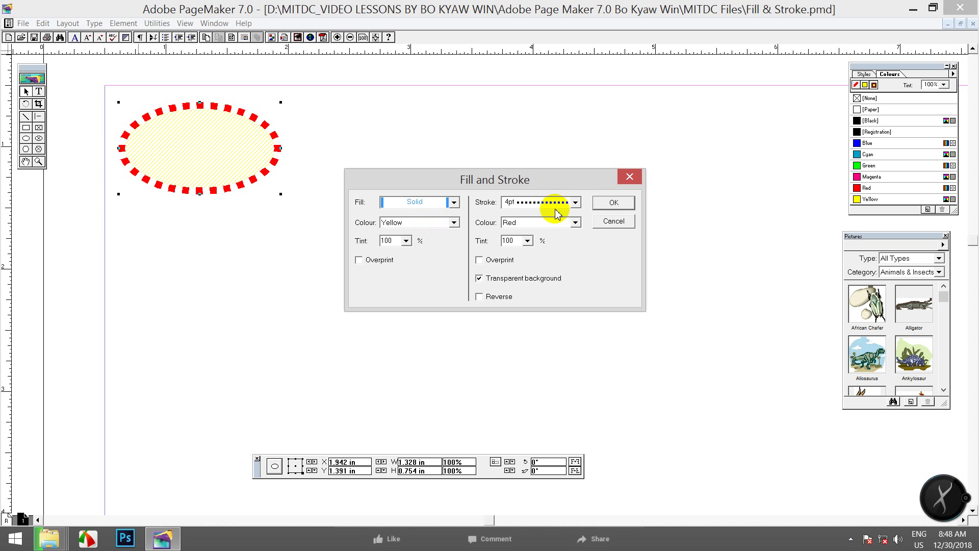
left_click(613, 203)
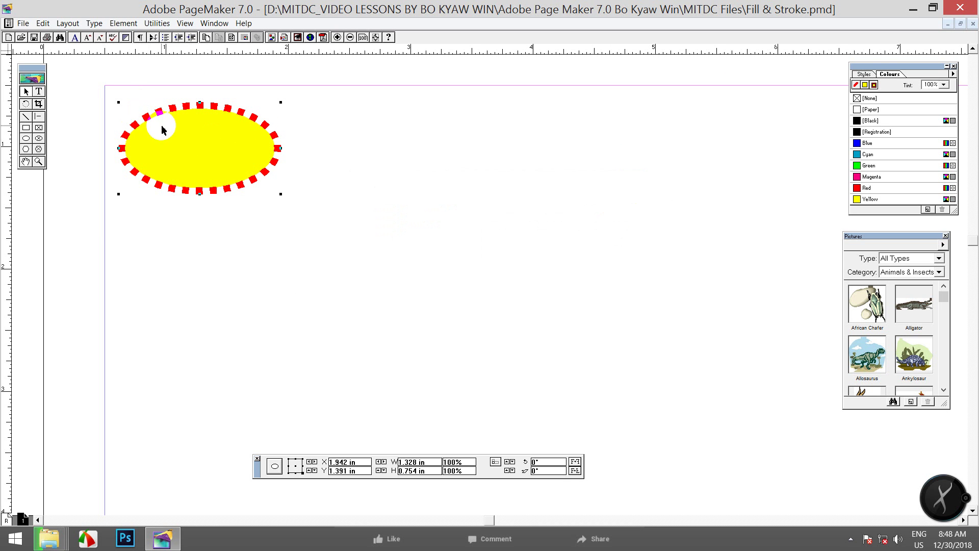
Step: Shift the ellipse slightly to the right on the page and set its fill tint to 80%
left_click_drag(164, 128, 205, 123)
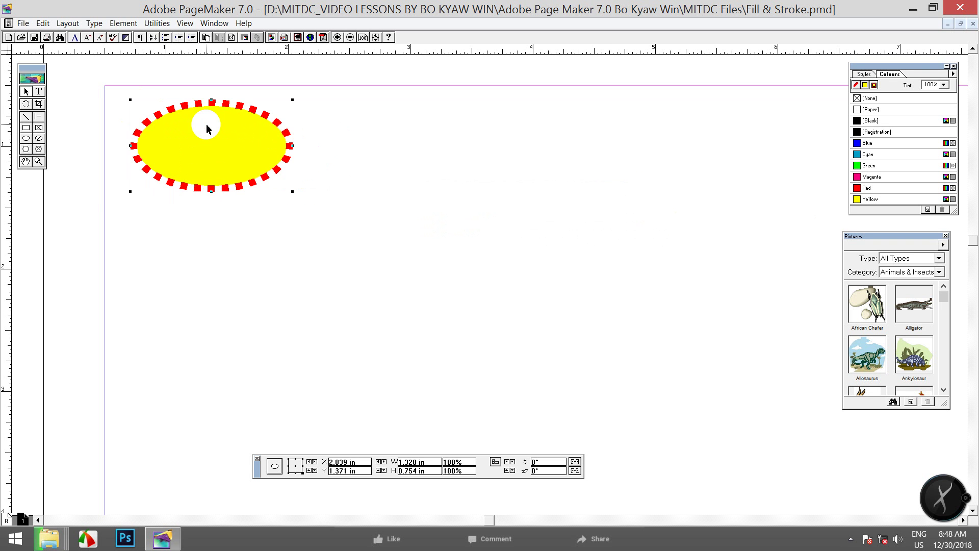
left_click(124, 24)
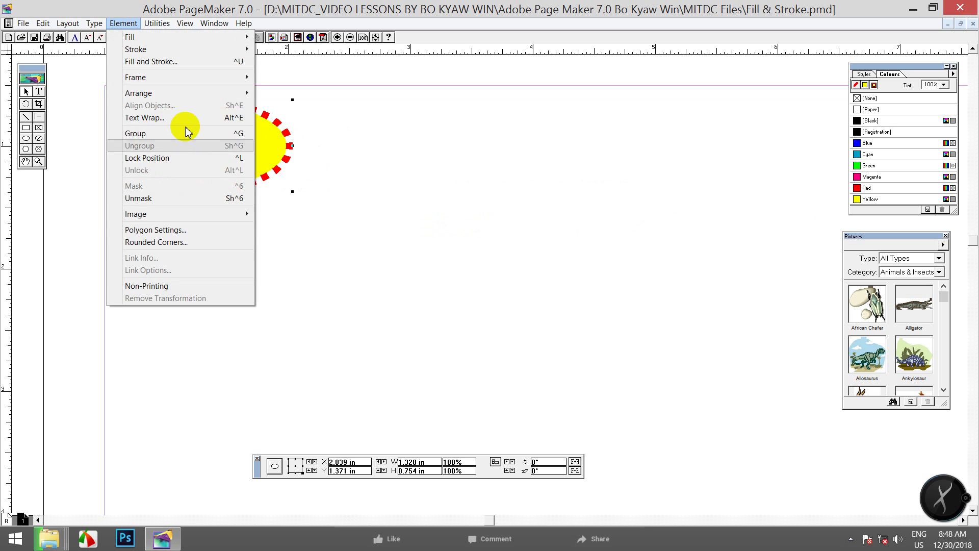
left_click(175, 65)
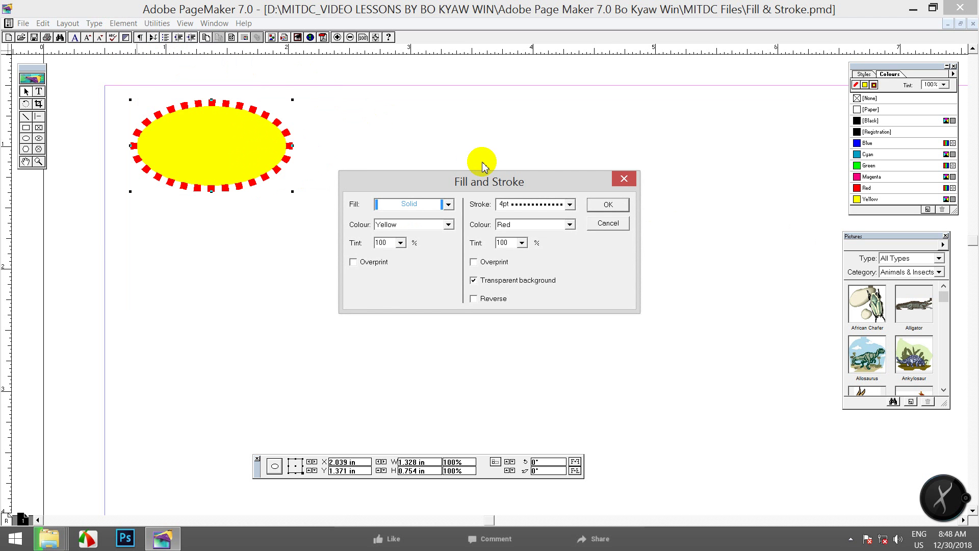
left_click(400, 243)
left_click(382, 270)
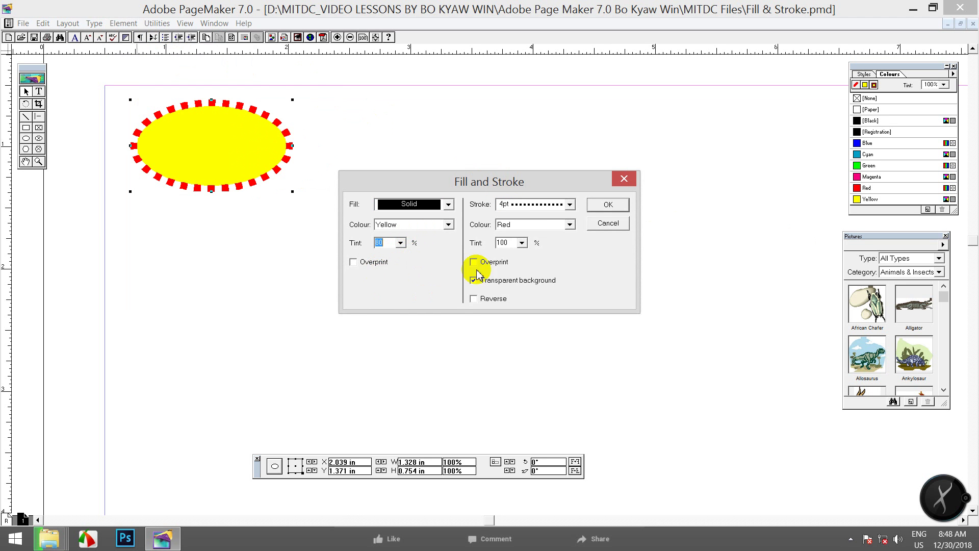
left_click(597, 205)
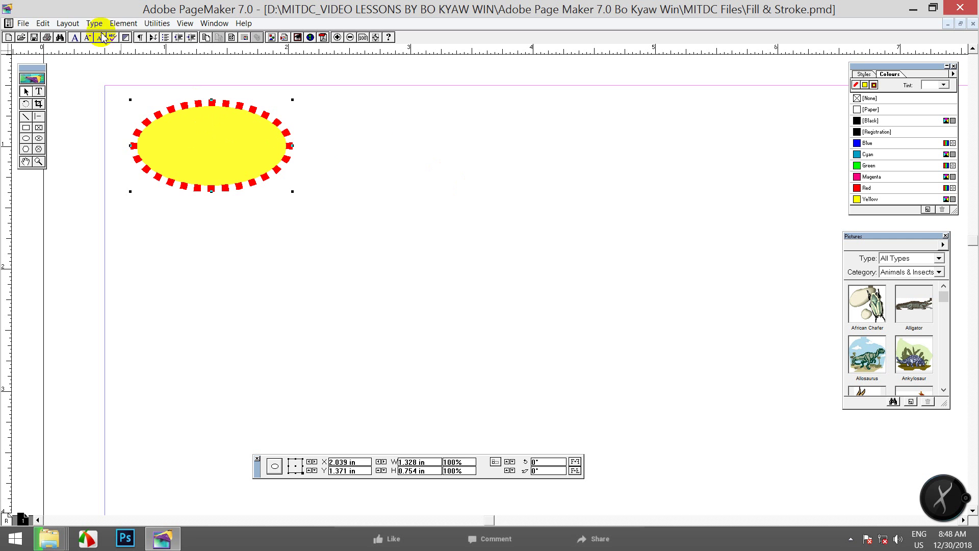
Step: Set the ellipse's fill tint to 25%, then move it into the upper-left corner of the page margins
left_click(118, 23)
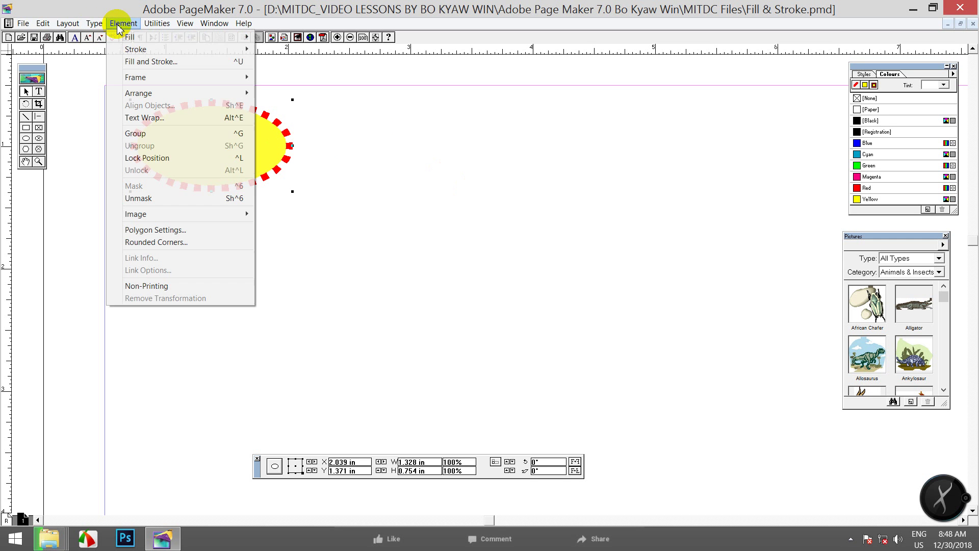
left_click(218, 62)
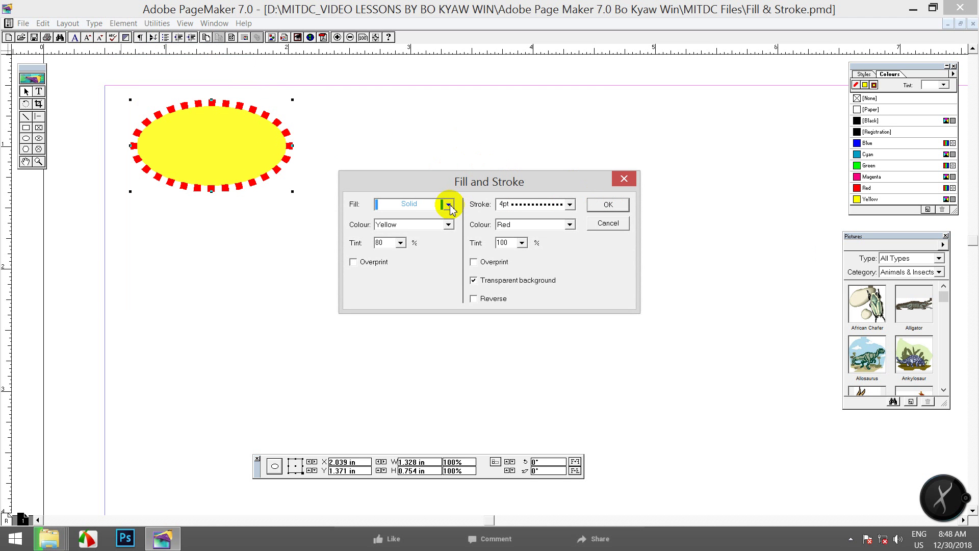
left_click(447, 225)
left_click(448, 225)
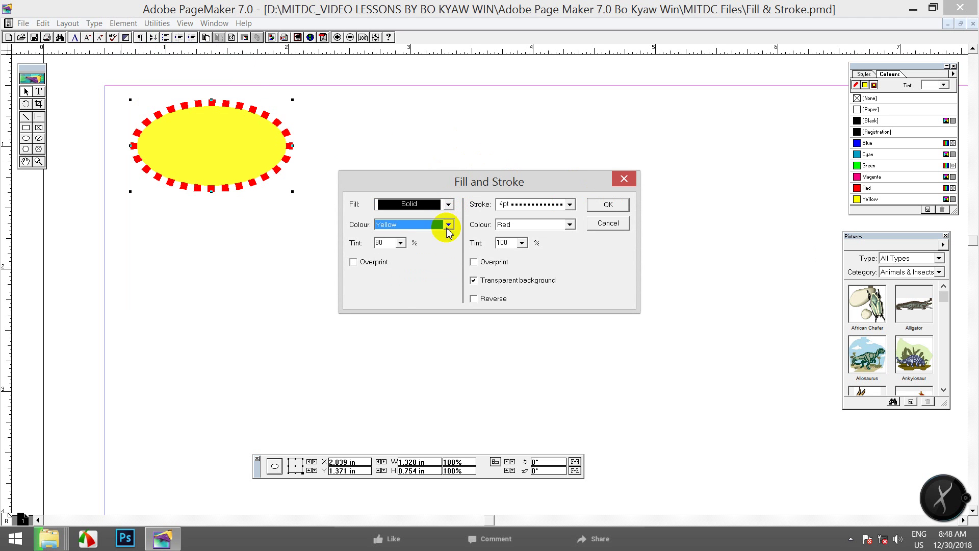
left_click(400, 242)
left_click(403, 289)
left_click_drag(402, 289, 409, 271)
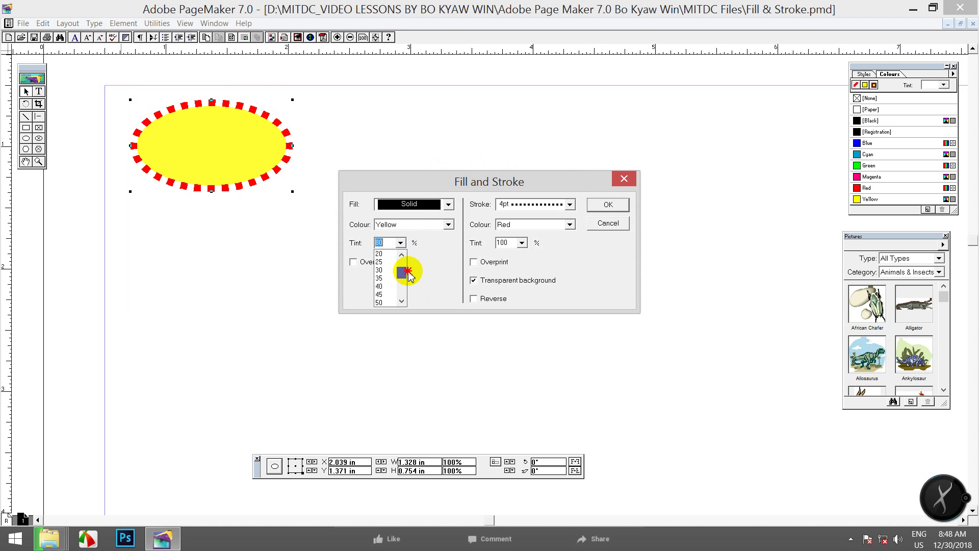
left_click(379, 261)
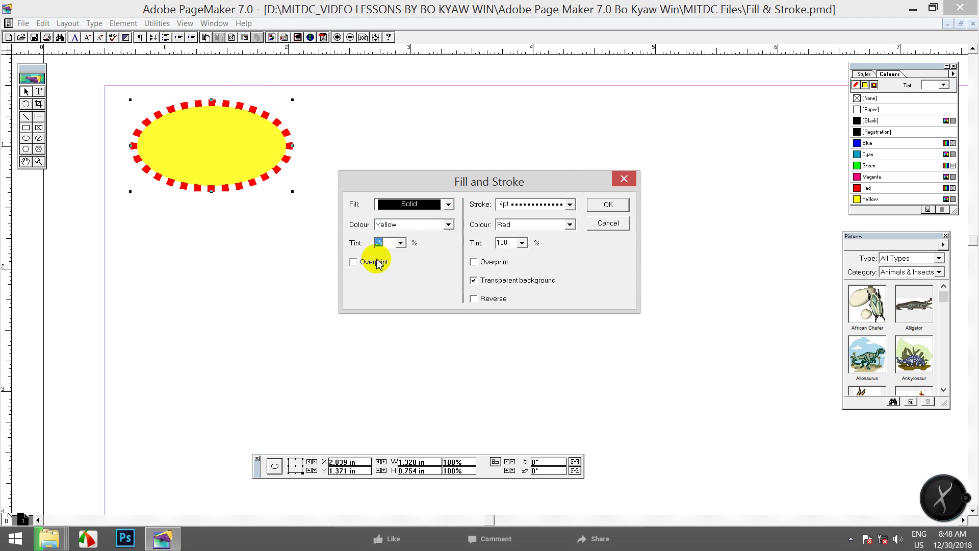
left_click(592, 207)
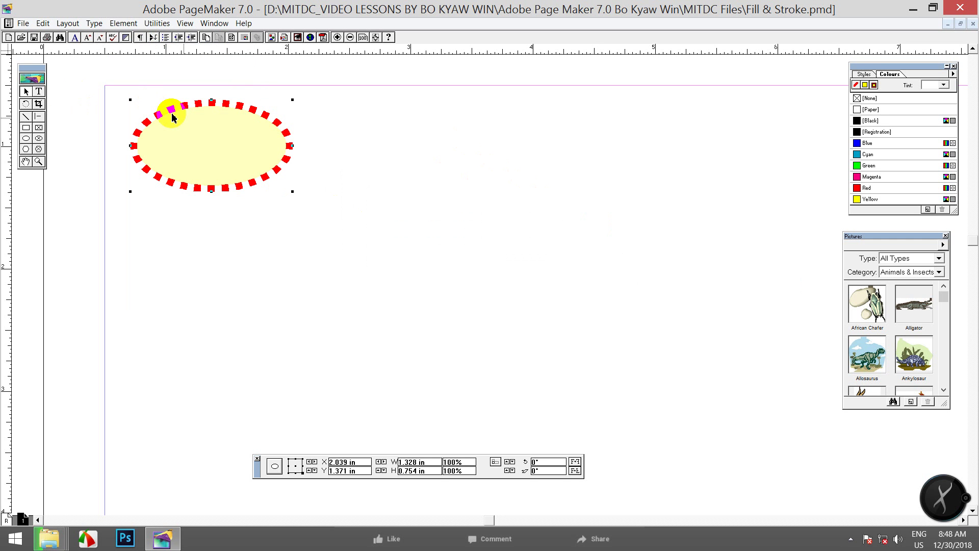
left_click_drag(203, 132, 184, 115)
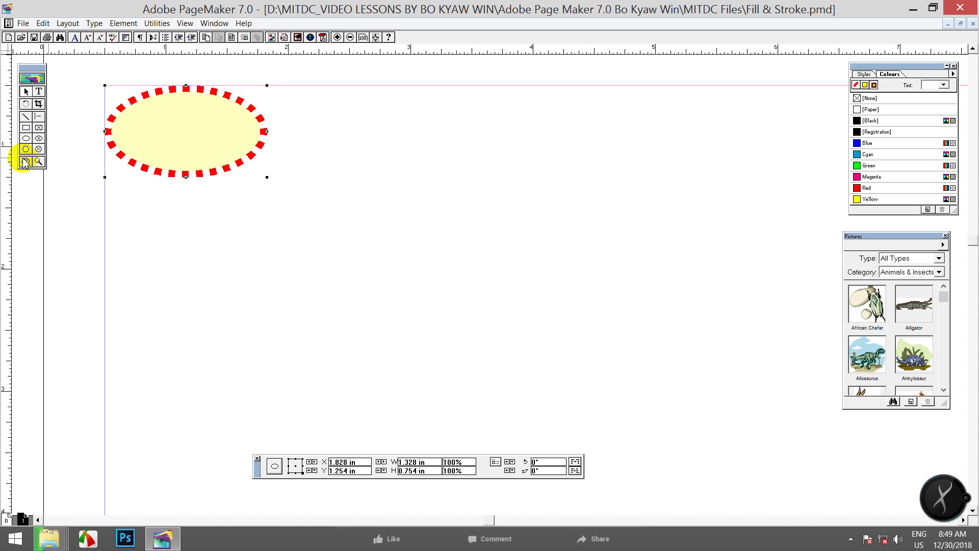
Step: Draw a circle about 1.5 in in diameter and place it just right of the ellipse, near the top margin
left_click(26, 139)
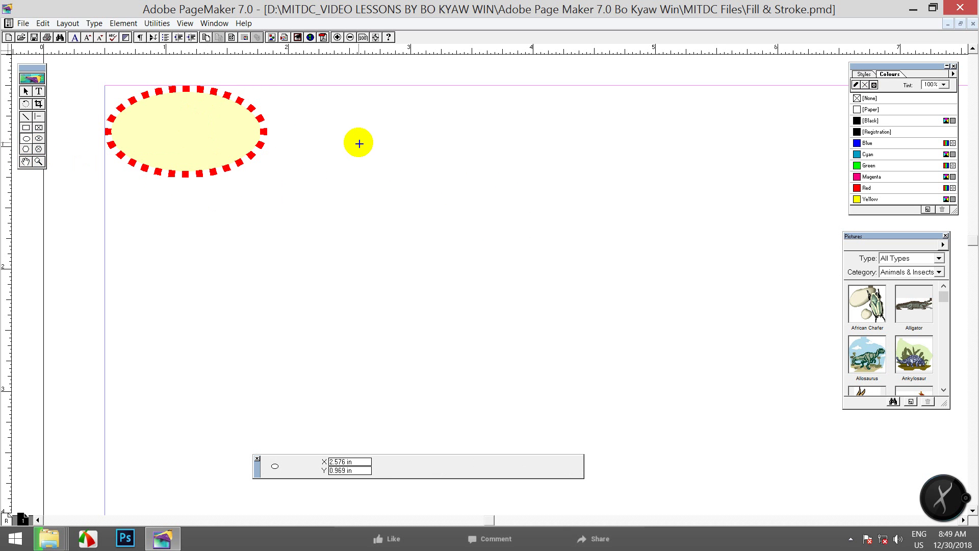
left_click_drag(358, 136, 566, 321)
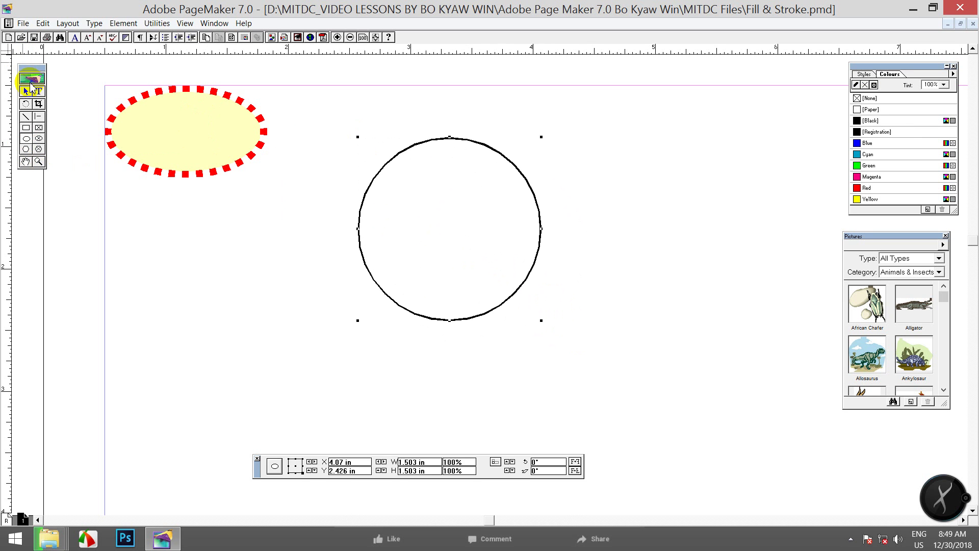
left_click(26, 91)
left_click_drag(391, 166, 329, 122)
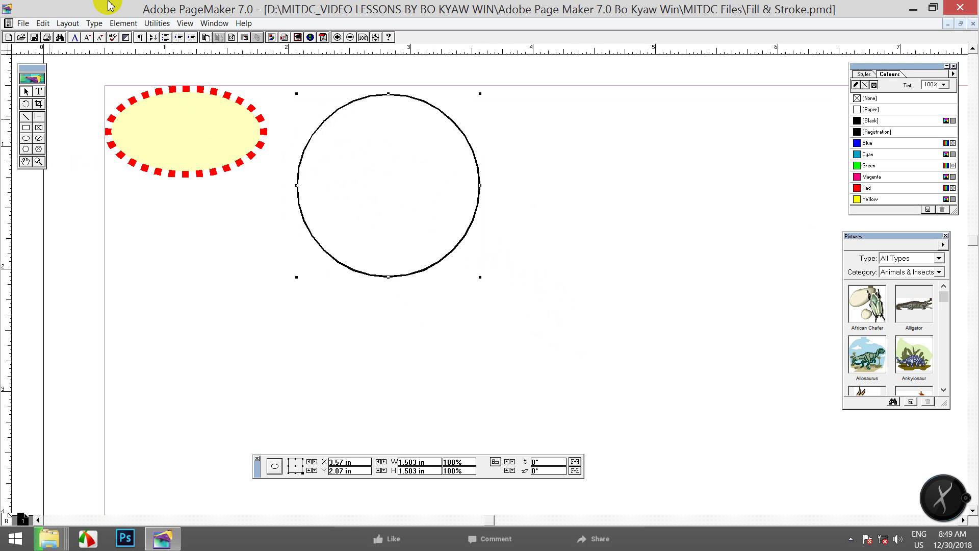
Step: Choose the dense horizontal-line pattern as the circle's fill in the Fill and Stroke settings, keeping the dialog clear of the circle
left_click(124, 23)
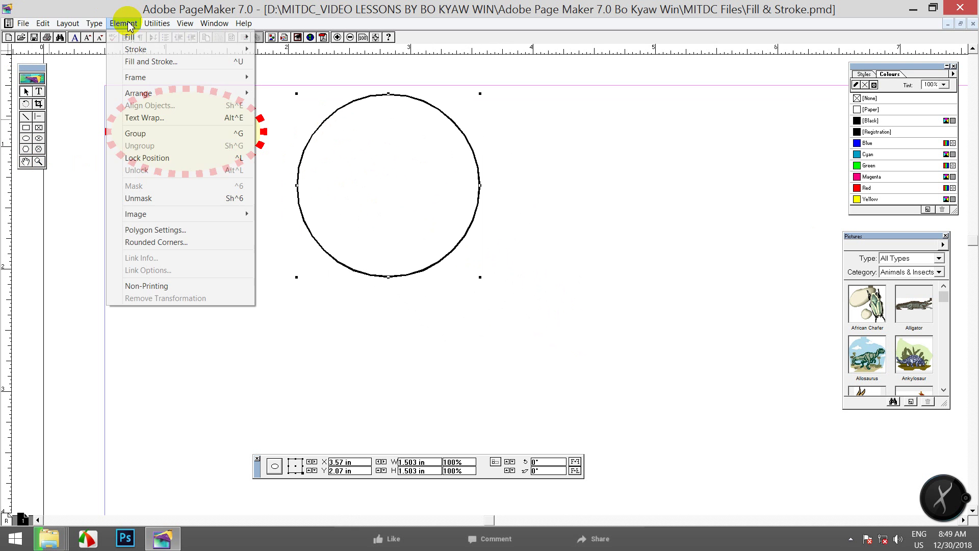
left_click(134, 61)
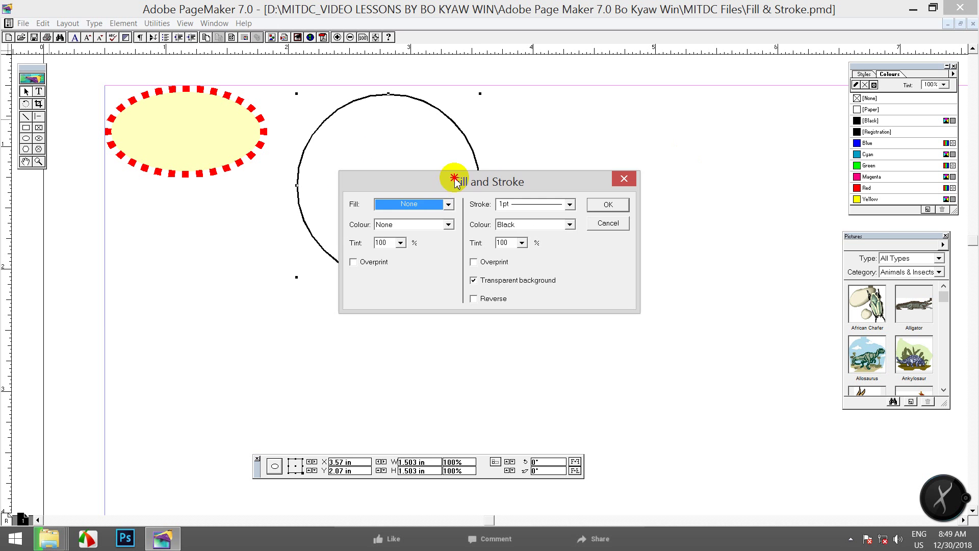
left_click_drag(456, 181, 644, 117)
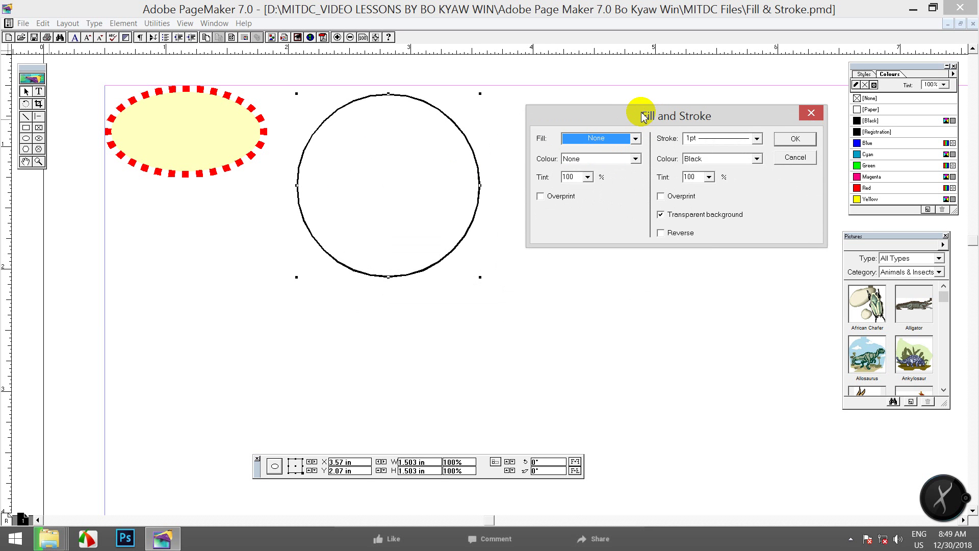
left_click(635, 139)
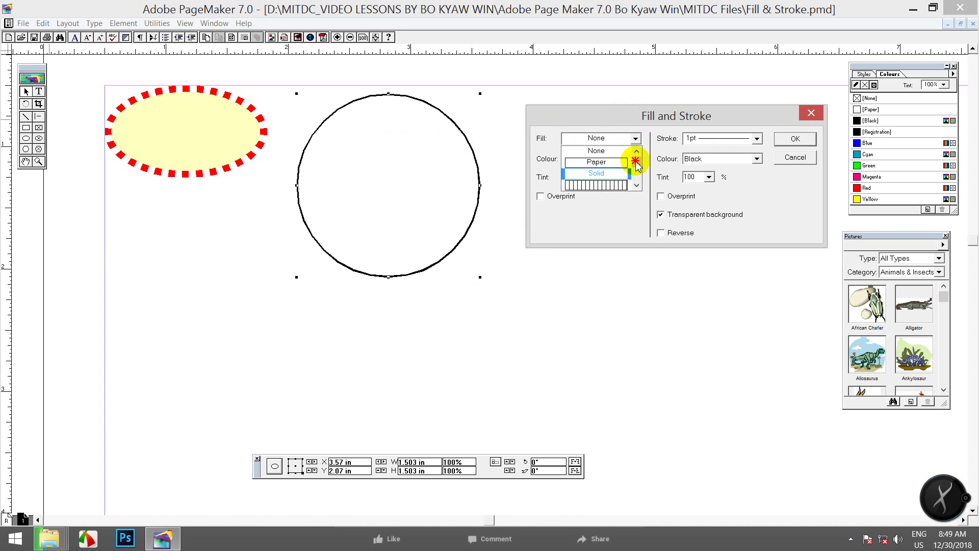
left_click_drag(636, 163, 635, 170)
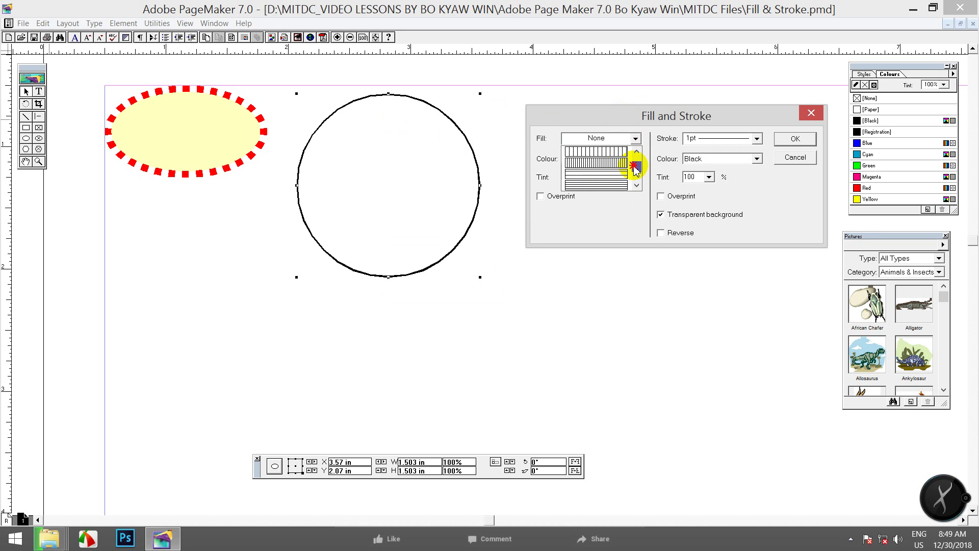
left_click(612, 173)
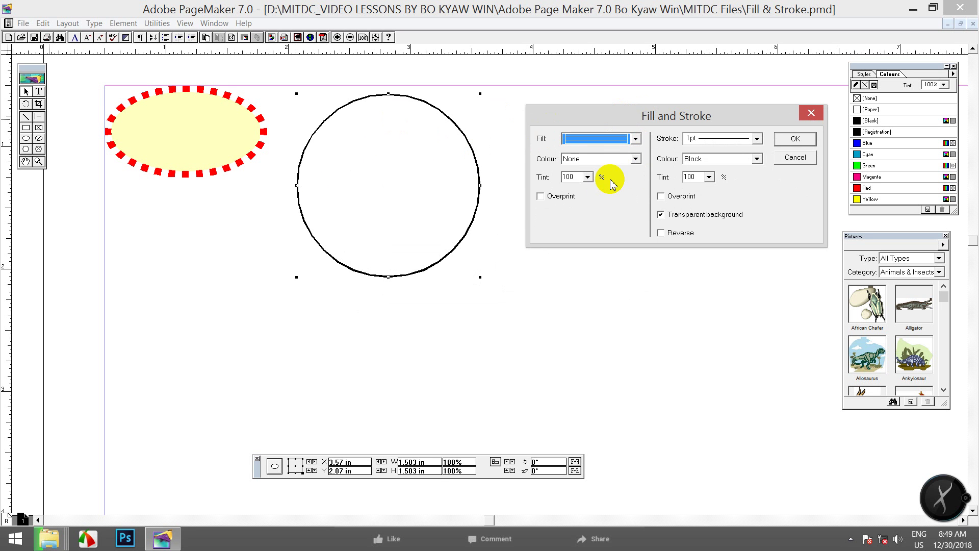
left_click(636, 138)
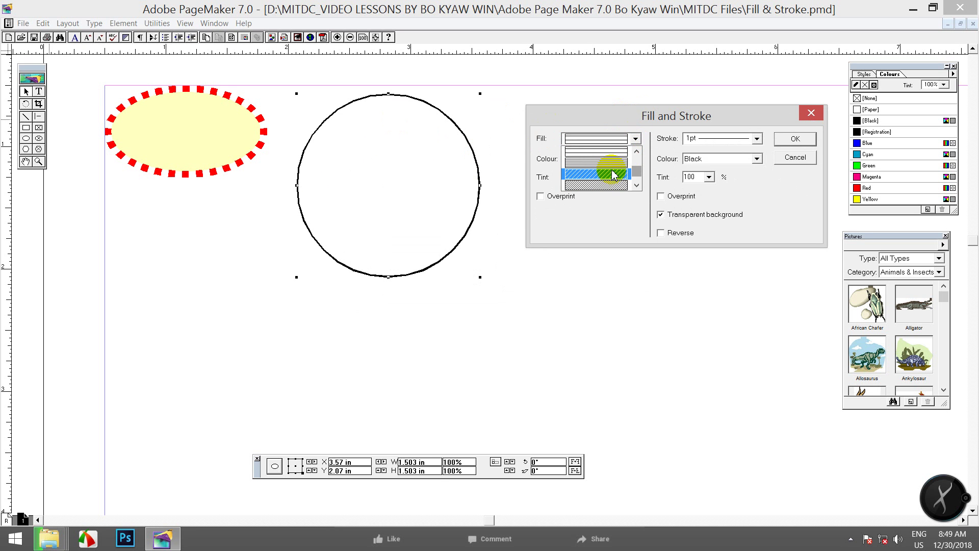
left_click(608, 179)
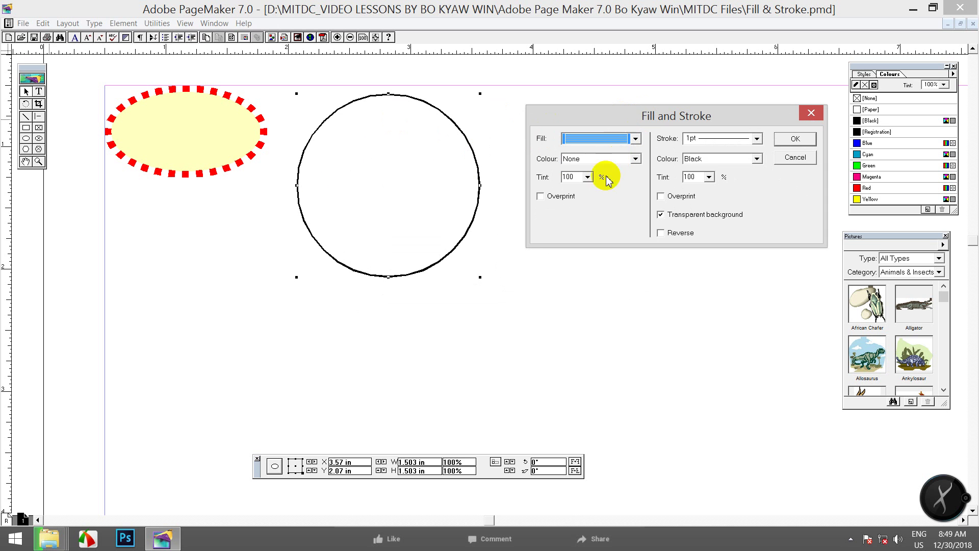
Step: Set the circle's fill colour to Red and open the list of stroke styles
left_click(635, 158)
scroll(618, 209, "down", 2)
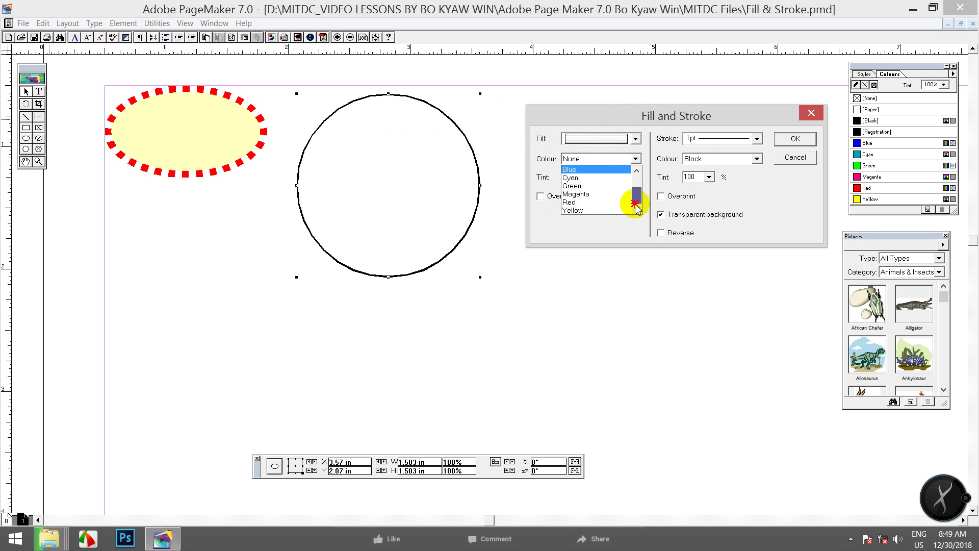
left_click(592, 202)
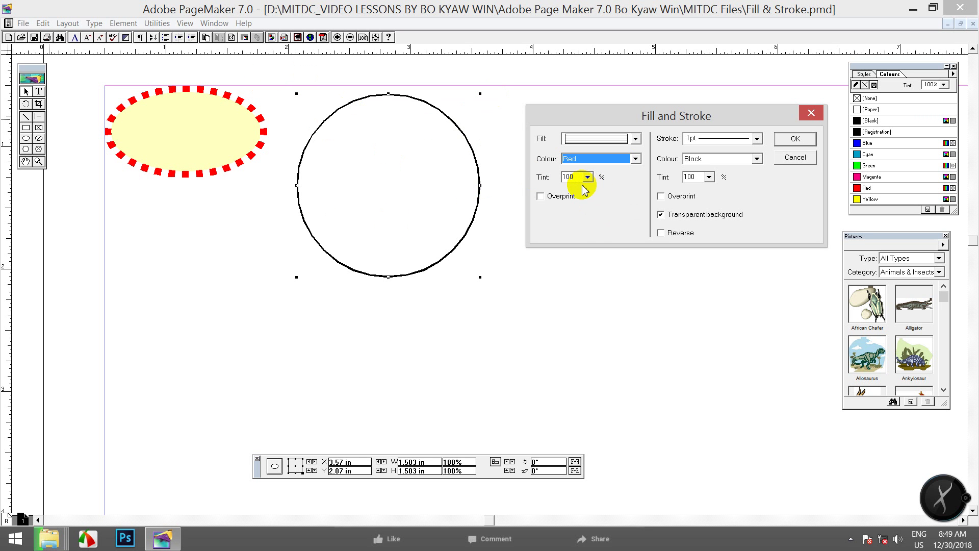
left_click(757, 139)
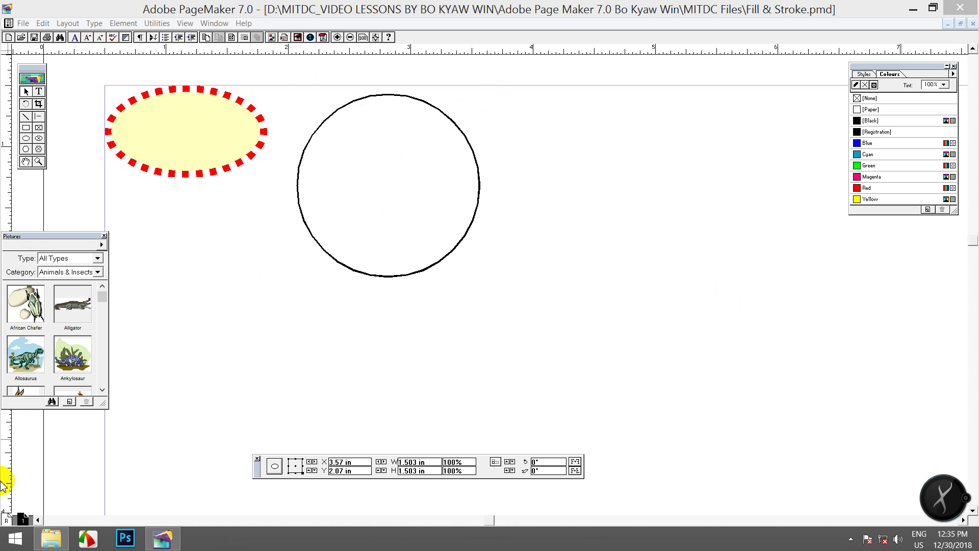
Step: Select the unfilled circle to the right of the ellipse
left_click(388, 97)
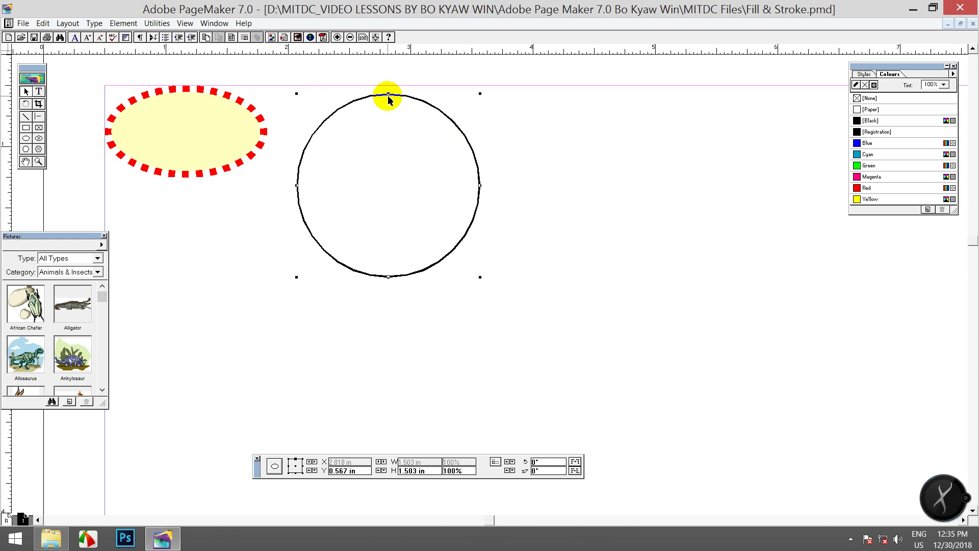
left_click(122, 24)
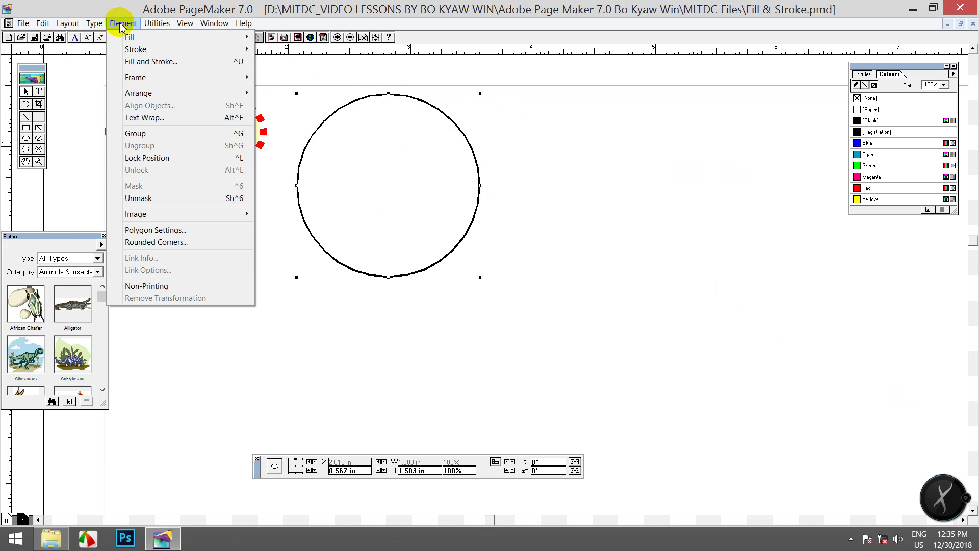
mouse_move(149, 25)
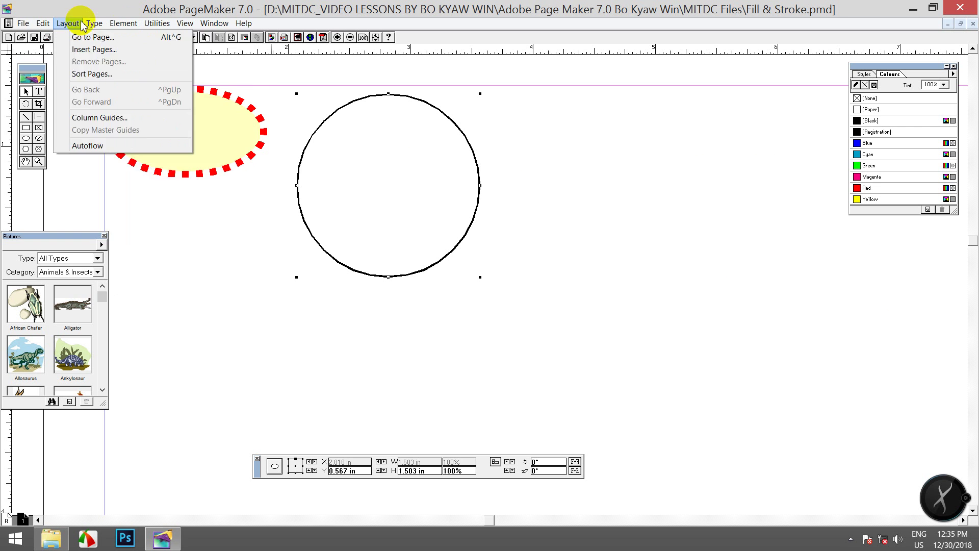
mouse_move(113, 22)
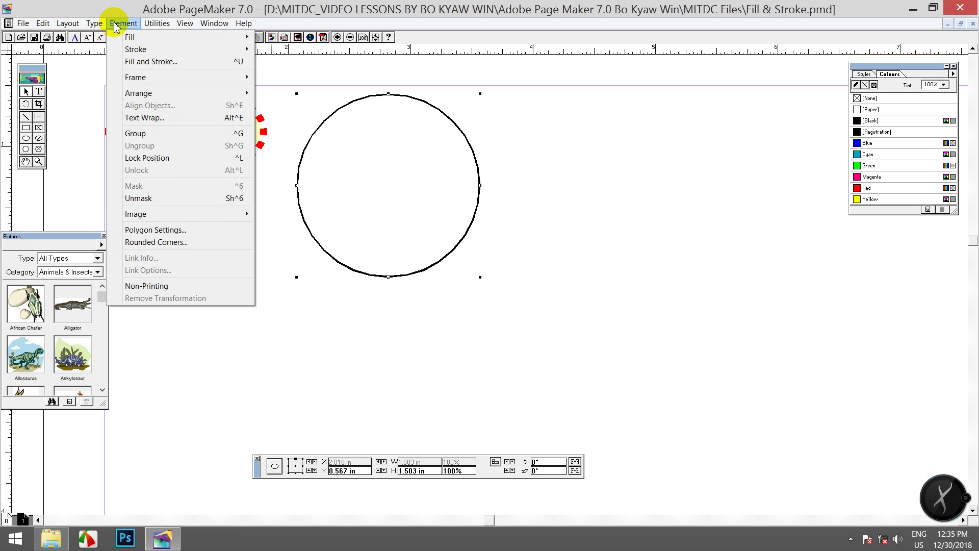
left_click(148, 61)
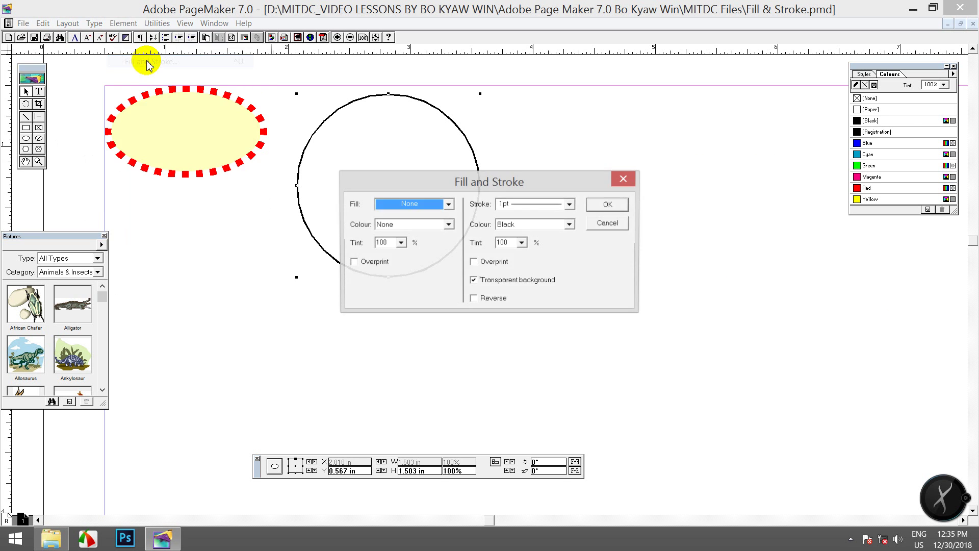
left_click(626, 176)
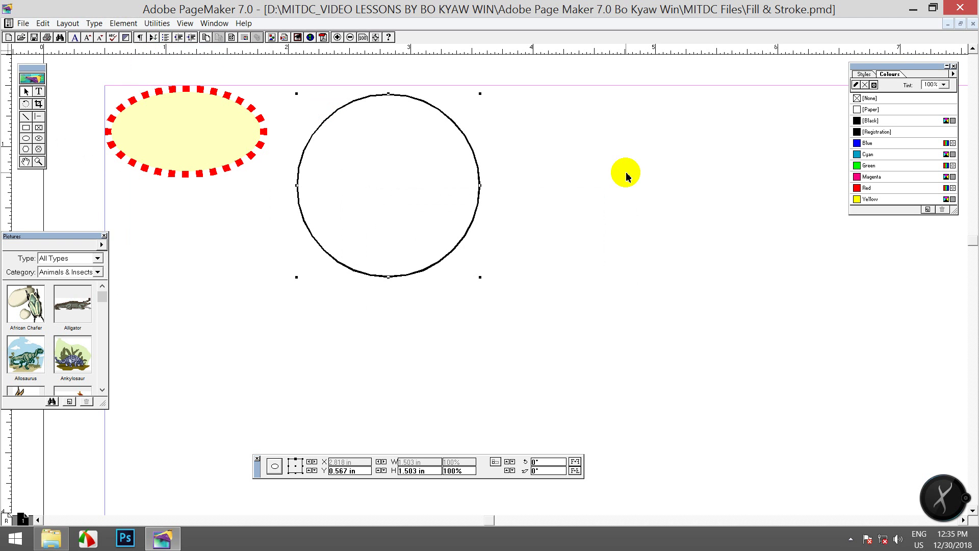
Step: Give the circle a 6pt Green stroke with an 80% tint in the Fill and Stroke settings, keeping the dialog clear of the circle
key("ctrl+u")
mouse_move(487, 177)
left_mouse_down()
mouse_move(615, 172)
mouse_move(656, 137)
left_mouse_up()
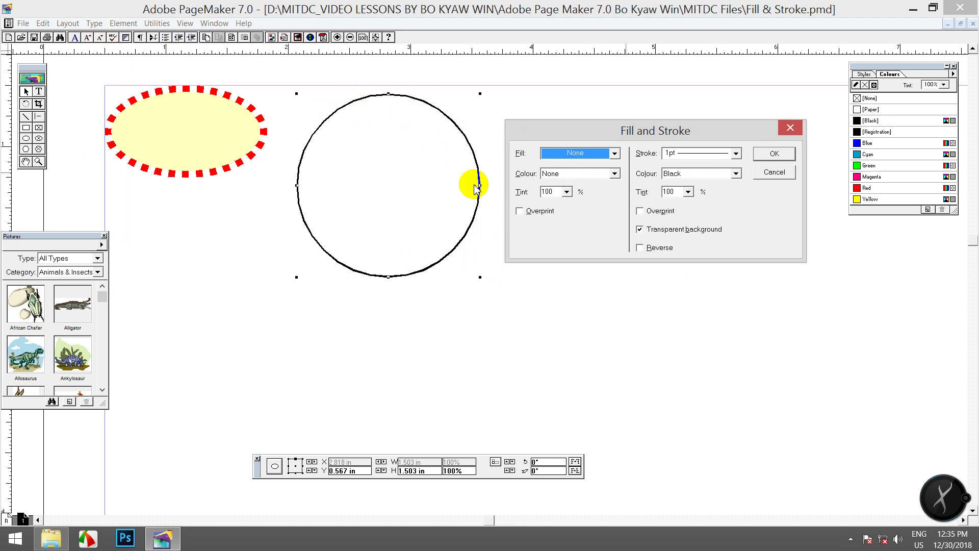
left_click(735, 174)
left_click(682, 219)
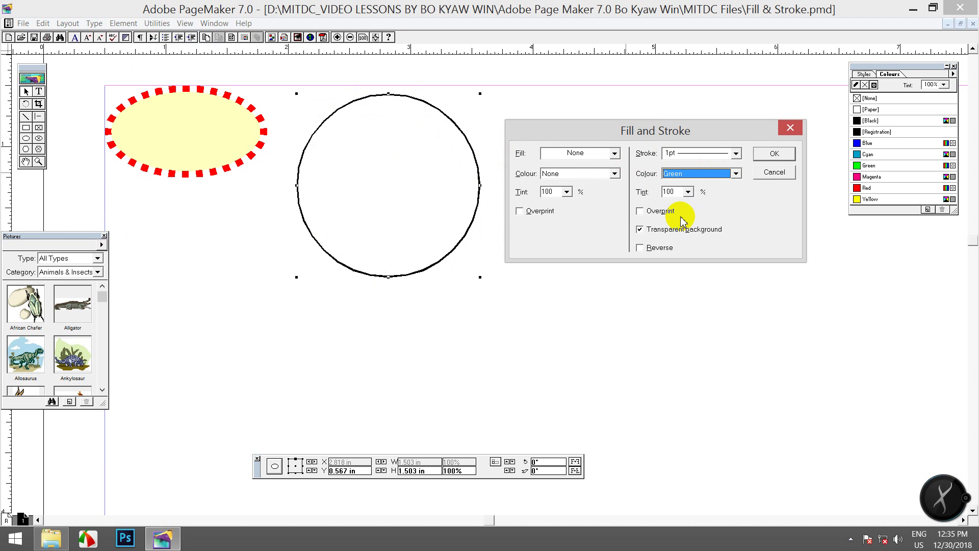
left_click(736, 154)
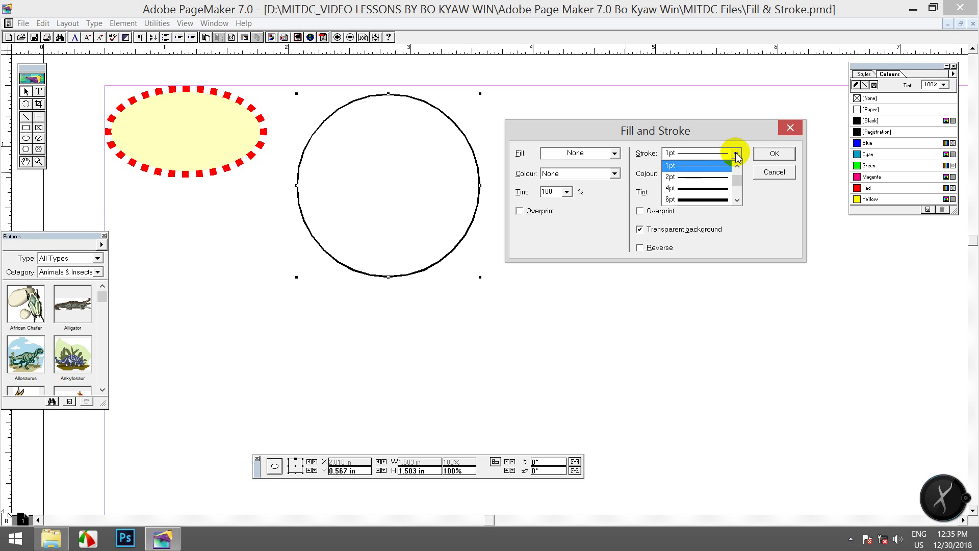
left_click(686, 201)
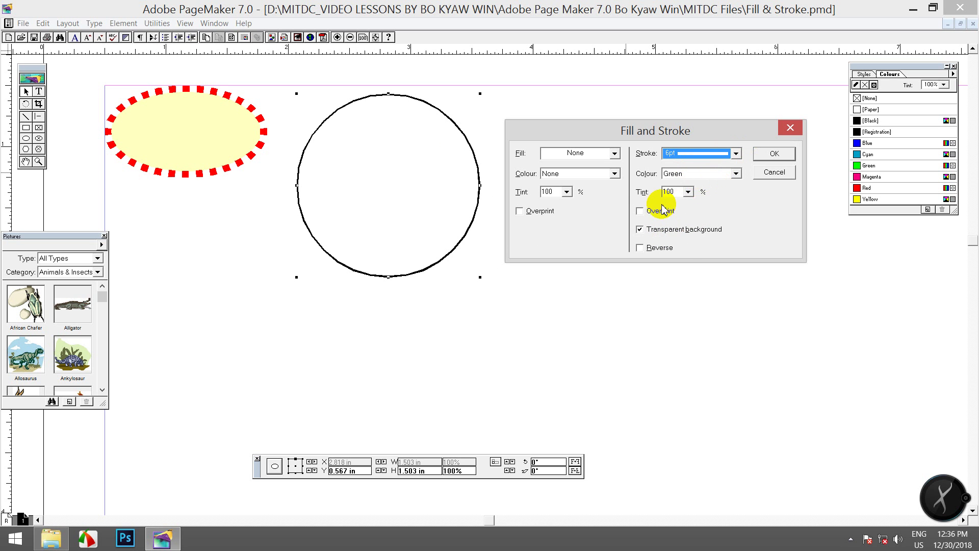
left_click(688, 192)
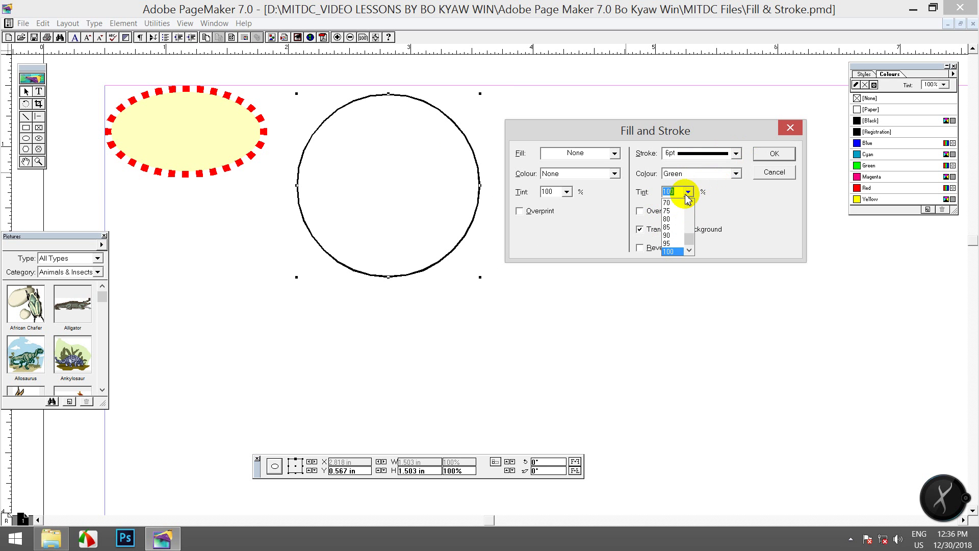
left_click(668, 220)
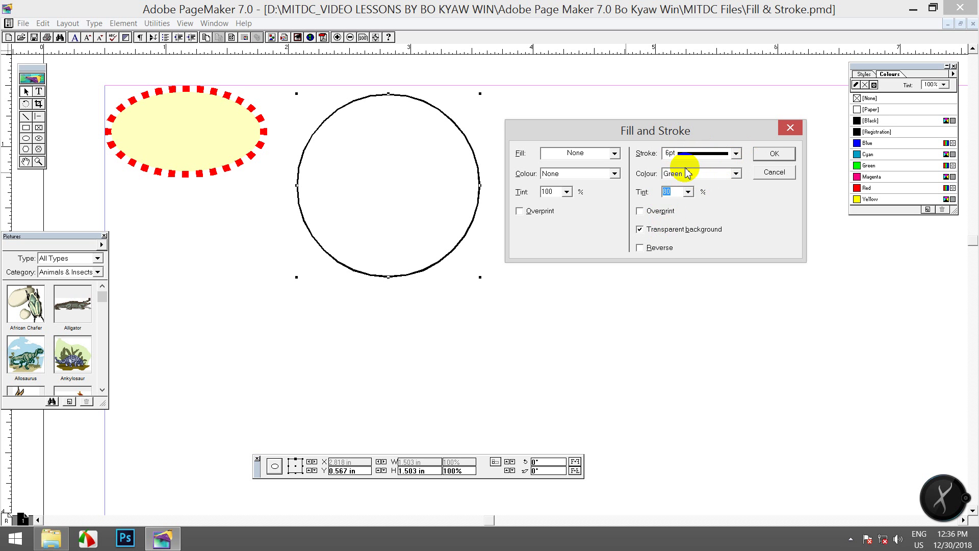
Step: Set the circle's fill to the vertical-line pattern in Blue with an 80% tint
left_click(614, 153)
left_click(591, 192)
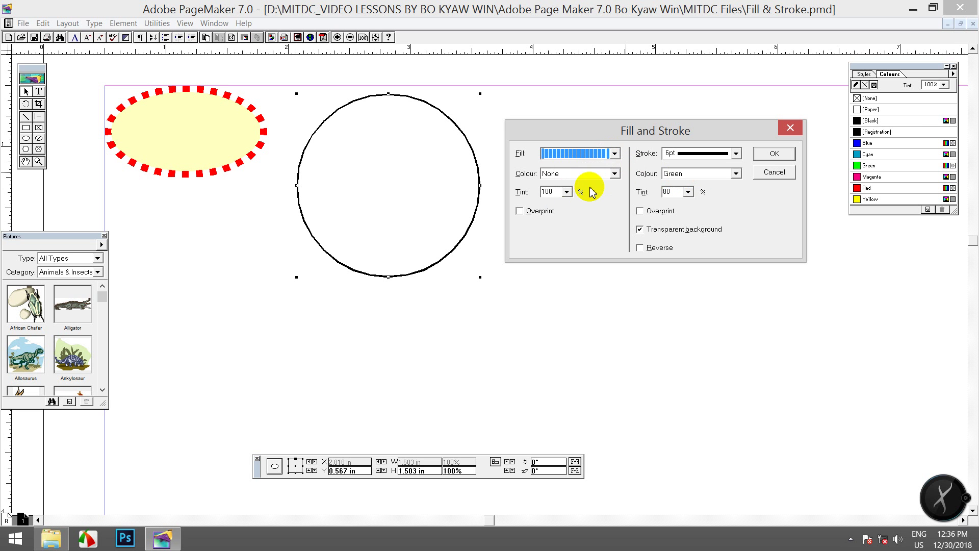
left_click(614, 174)
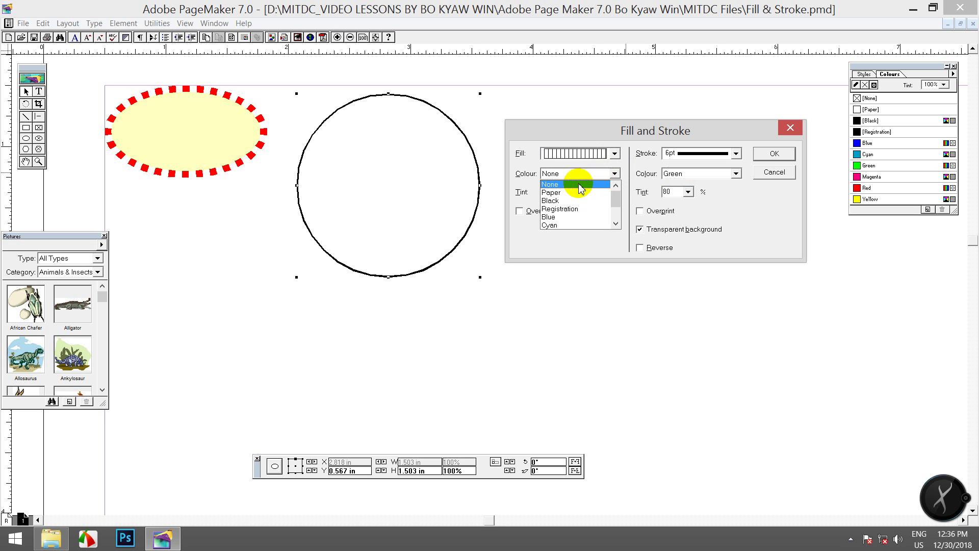
left_click(561, 217)
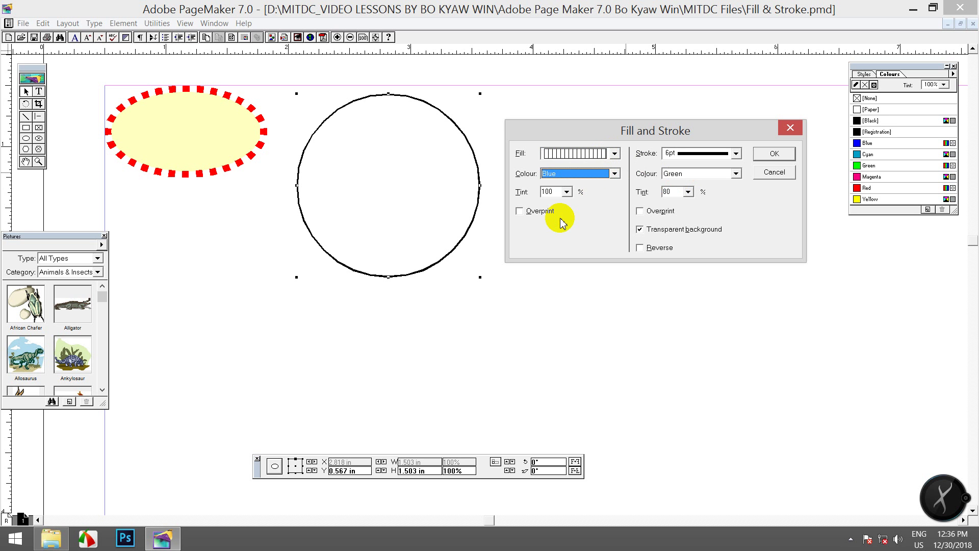
left_click(567, 192)
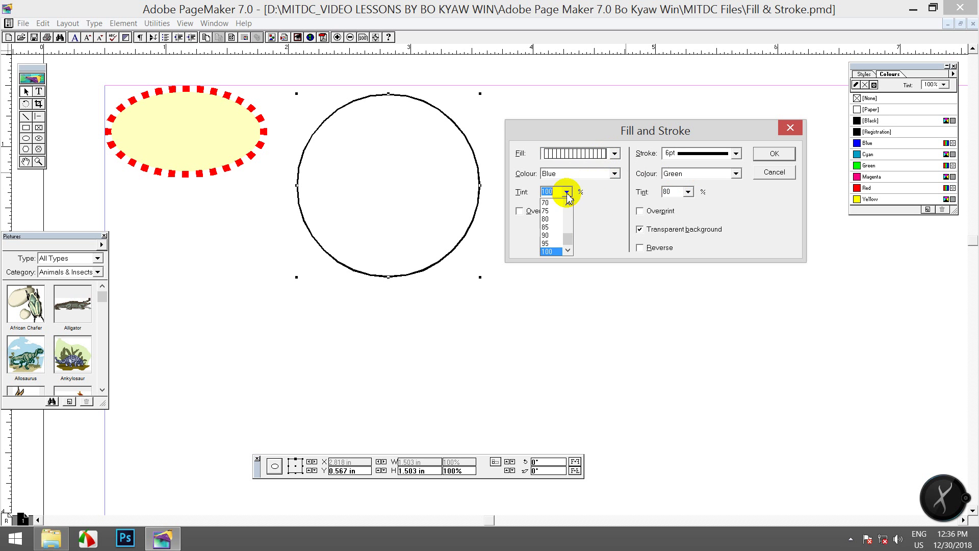
left_click(546, 219)
Step: Set the circle's stroke tint to 100% and apply the fill and stroke settings
left_click(687, 192)
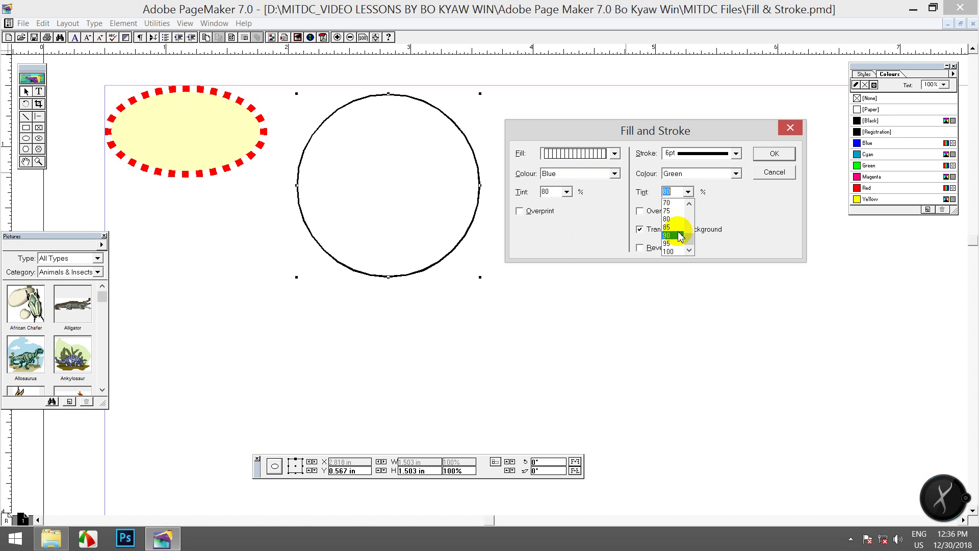
left_click(667, 251)
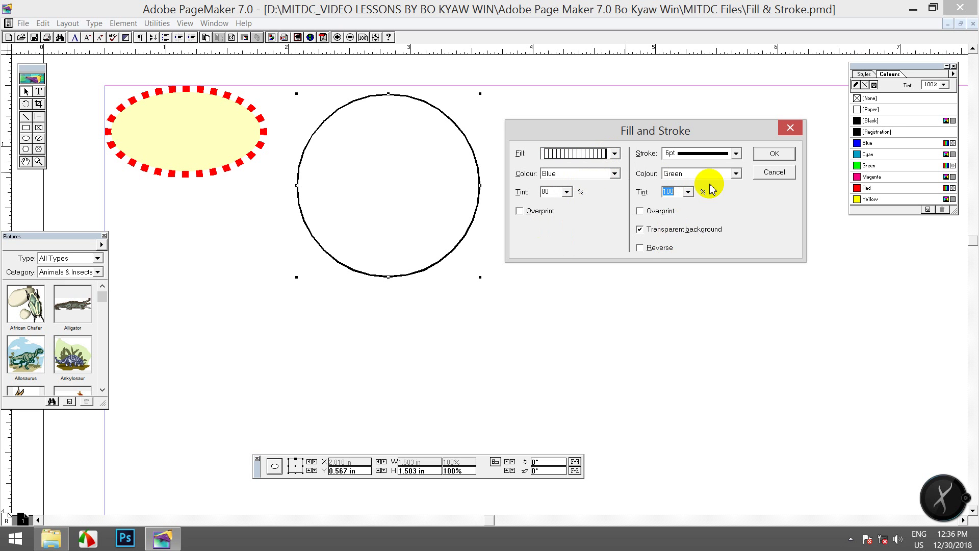
left_click(774, 153)
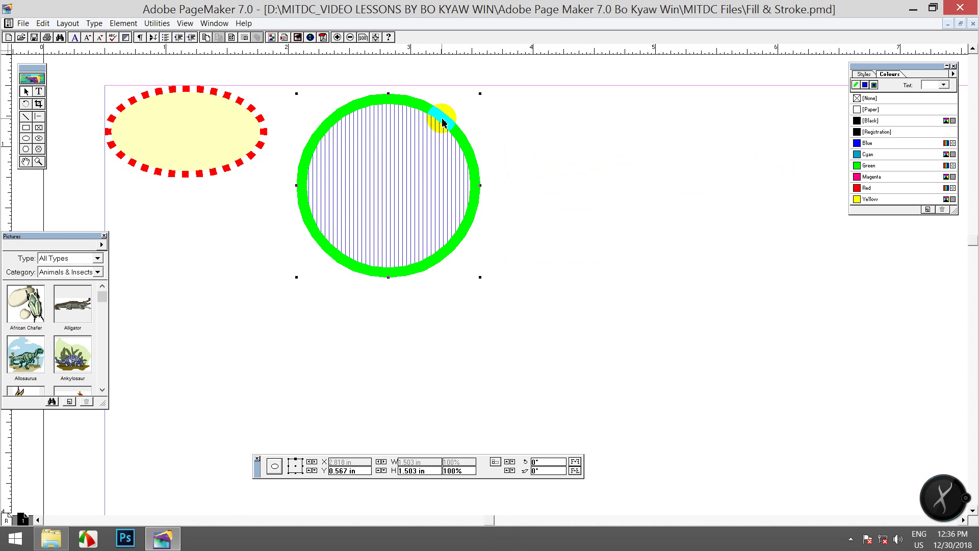
Step: Move the circle to the right side of the page and place the ellipse below it, slightly further right
left_click(383, 99)
left_click_drag(383, 100, 652, 115)
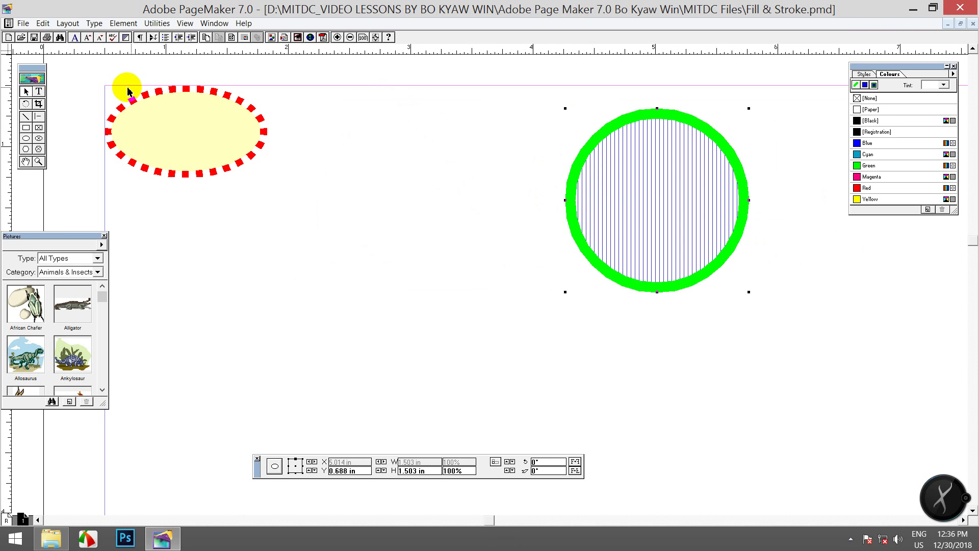
left_click_drag(158, 96, 793, 333)
Step: Draw a hexagon about 1.14 in wide and 0.98 in high in the free space left of the circle
left_click(26, 149)
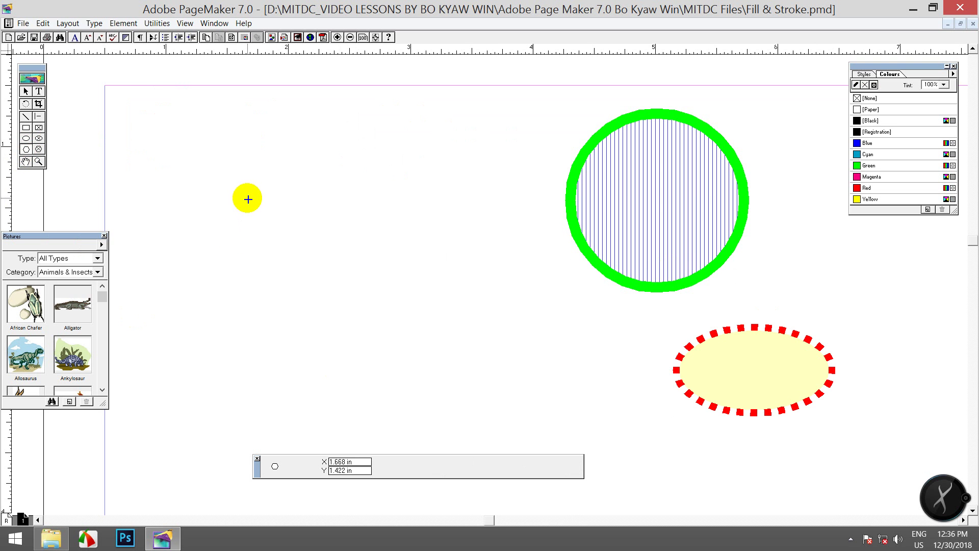
left_click_drag(246, 194, 383, 313)
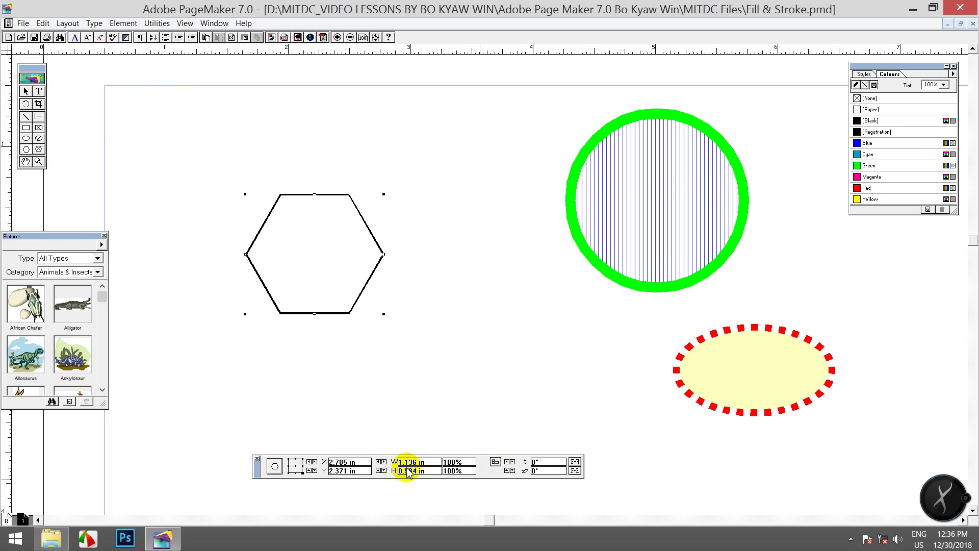
left_click_drag(399, 470, 431, 470)
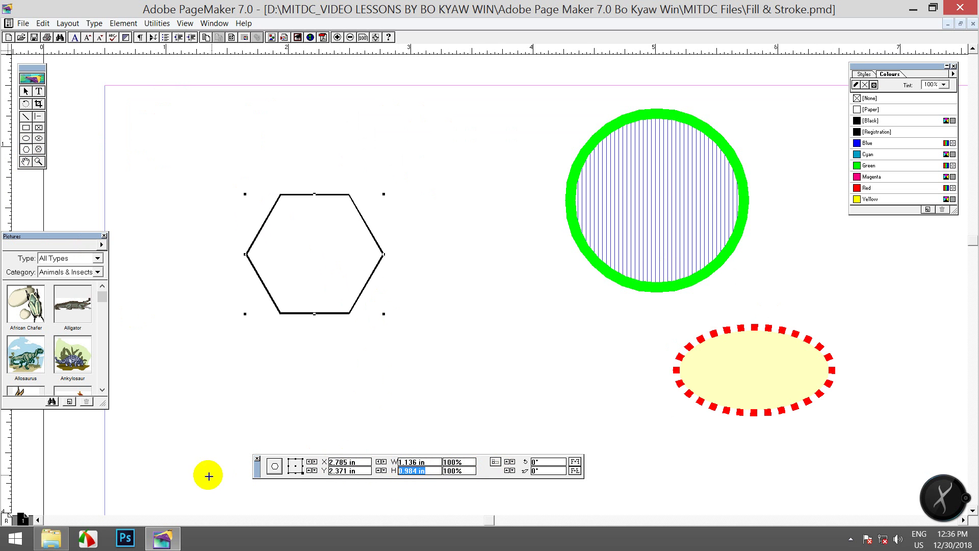
left_click_drag(331, 462, 358, 470)
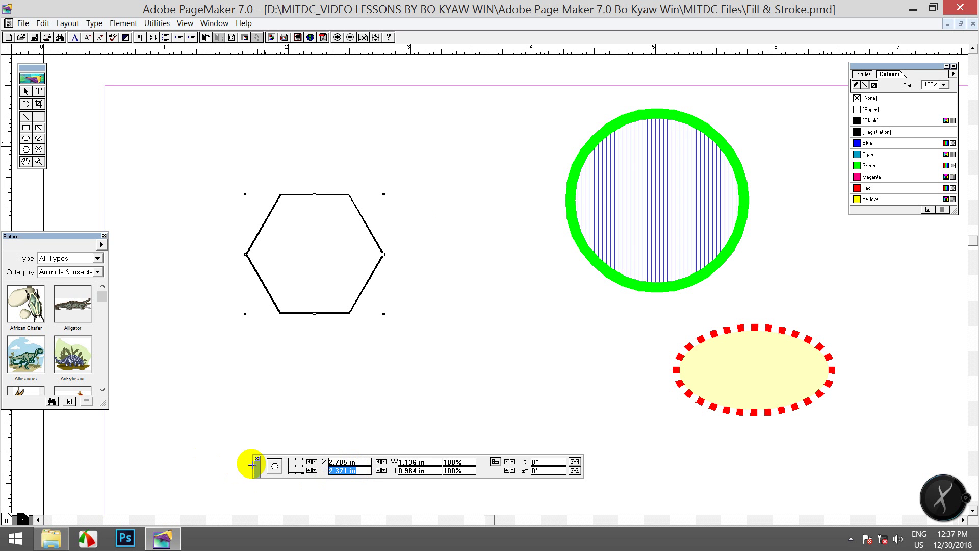
Step: Move the hexagon up by about 0.5 in, closer to the top margin
left_click(25, 92)
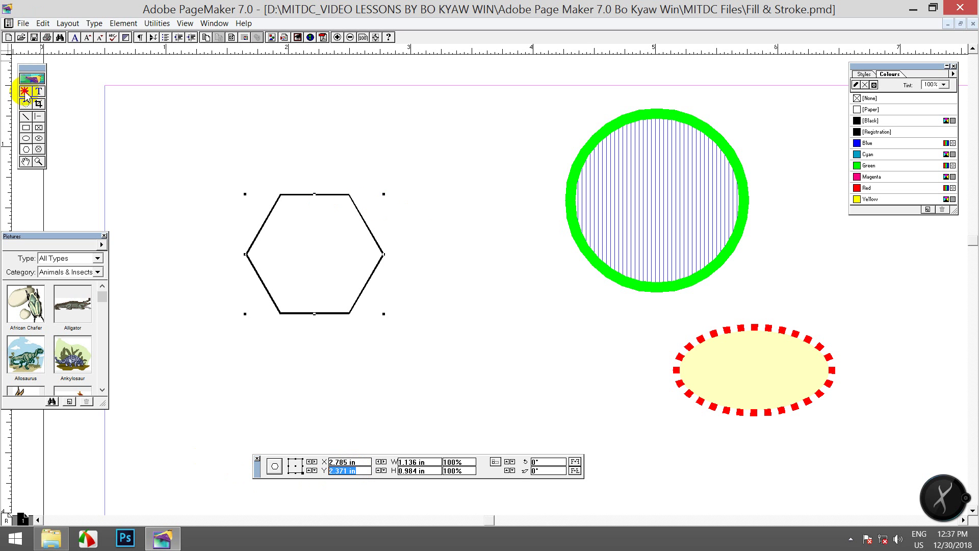
left_click(304, 196)
left_click_drag(304, 195, 299, 136)
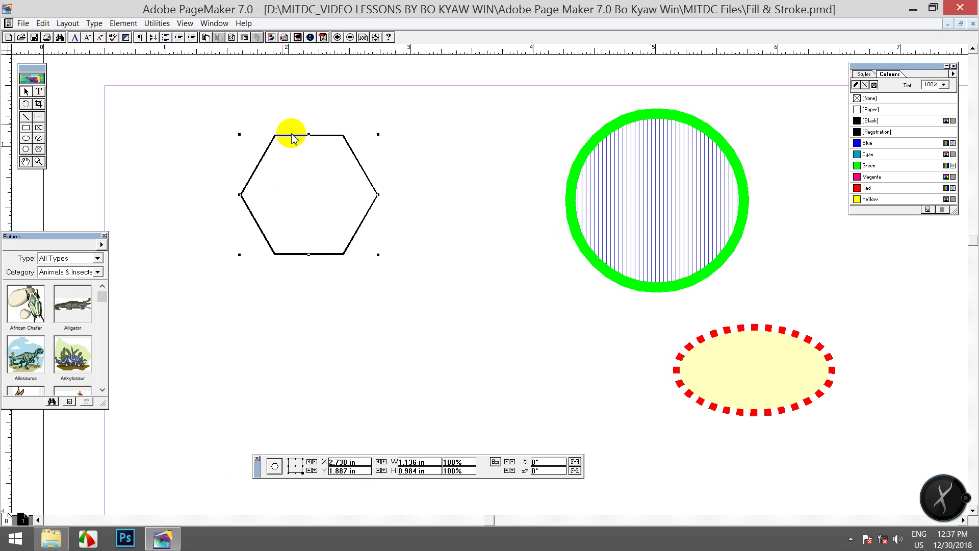
Step: Set the hexagon's fill to Solid in Red with an 80% tint in the Fill and Stroke settings, keeping the dialog clear of the hexagon
left_click(123, 23)
left_click(148, 61)
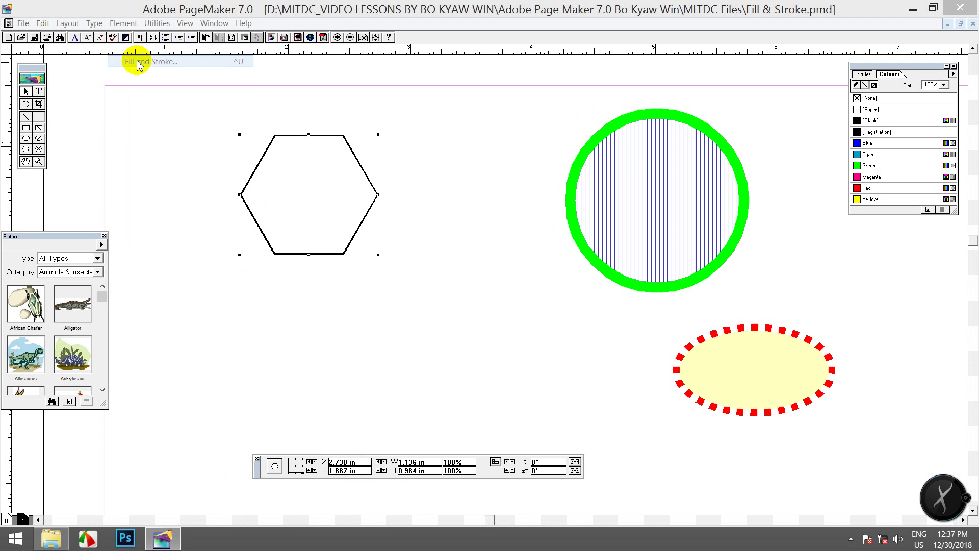
left_click_drag(458, 182, 522, 202)
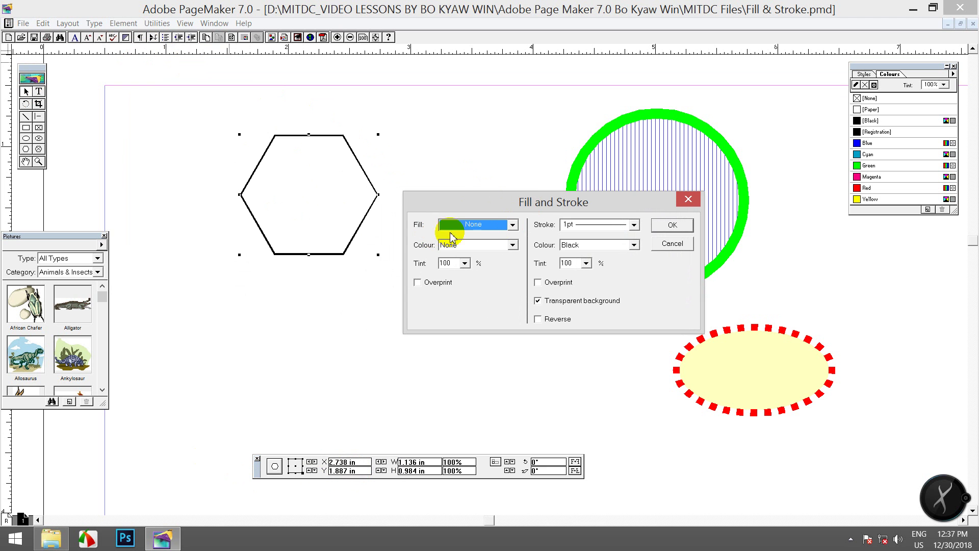
left_click(511, 224)
left_click(484, 259)
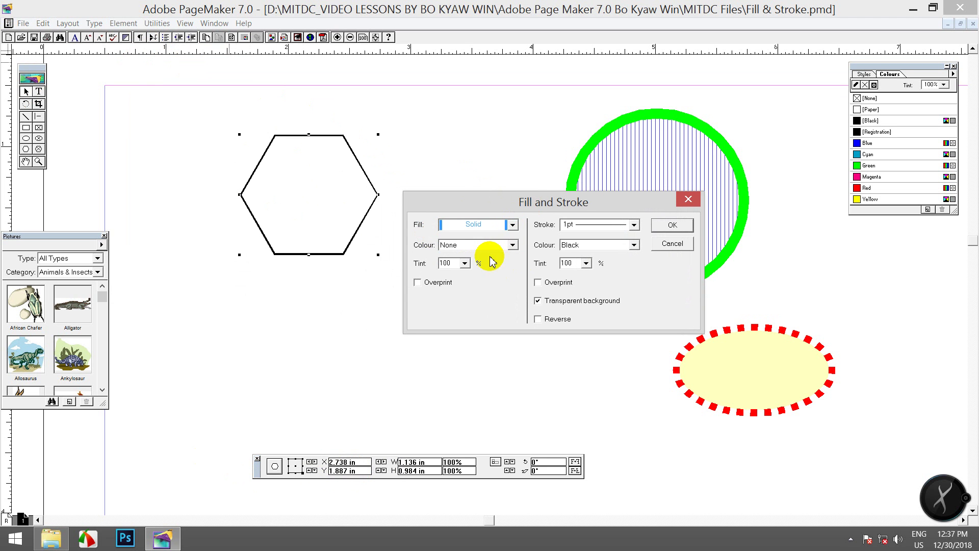
left_click(512, 246)
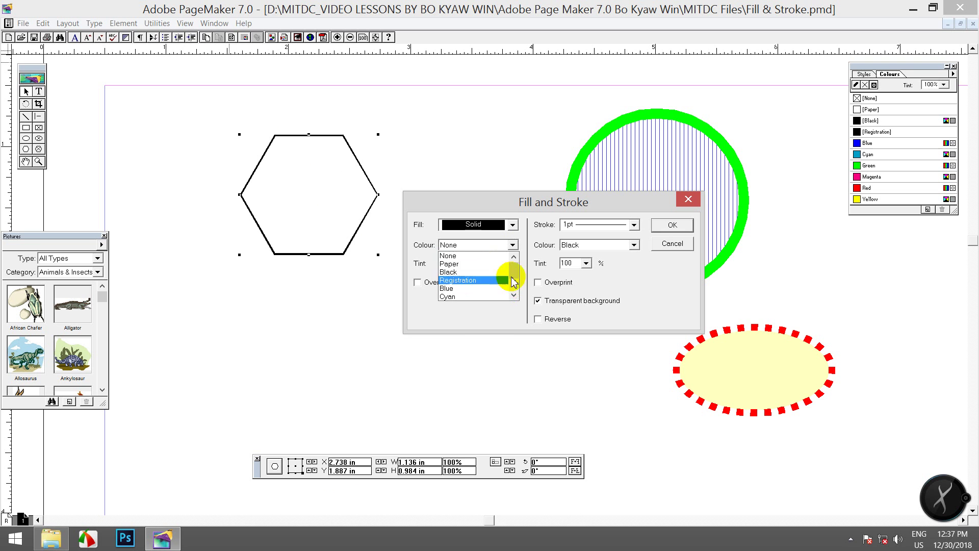
left_click_drag(515, 268, 516, 294)
left_click(467, 288)
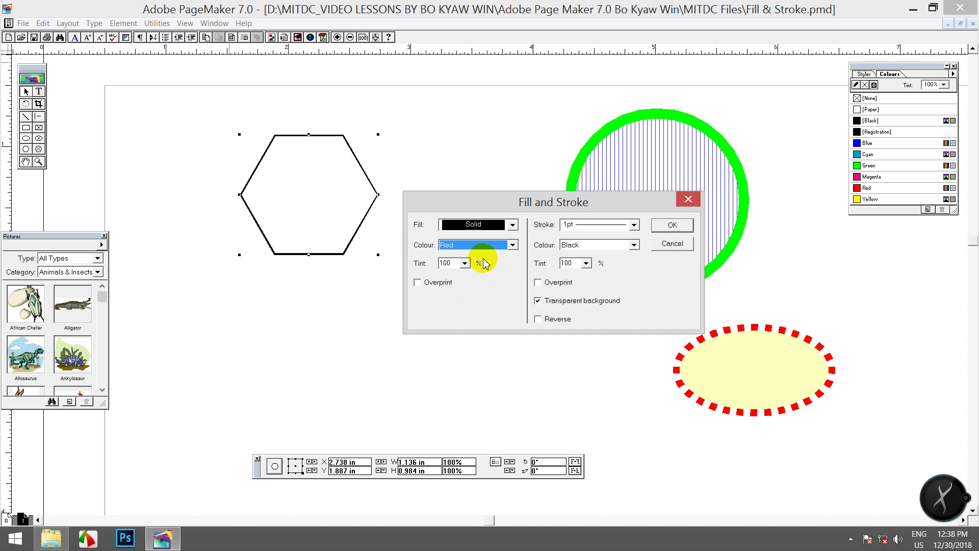
left_click(464, 263)
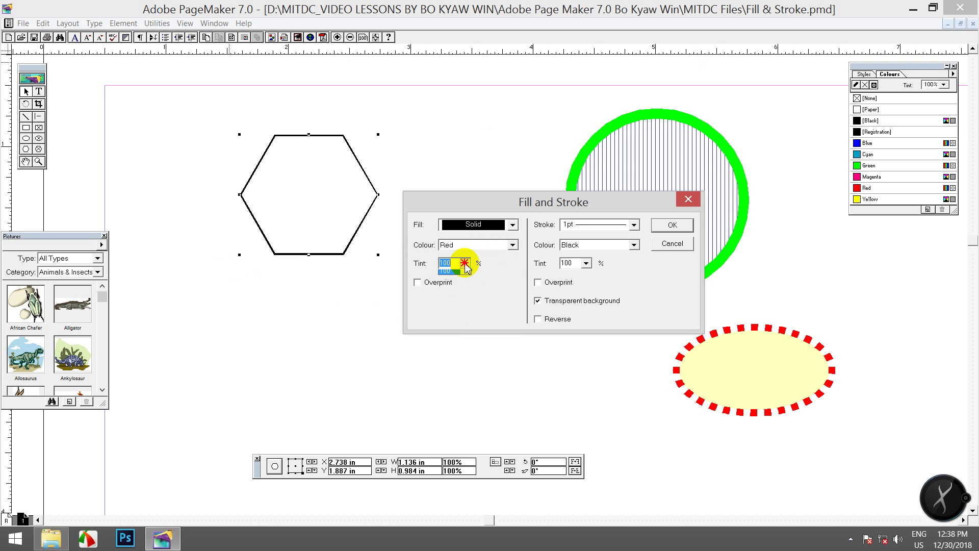
left_click(445, 291)
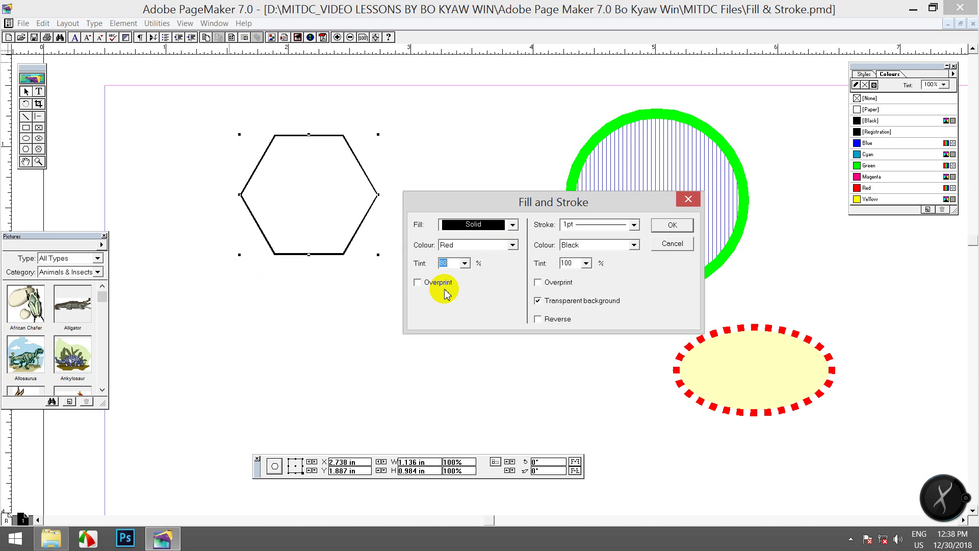
Step: Give the hexagon a 6pt solid stroke in Cyan and apply the Fill and Stroke settings
left_click(632, 225)
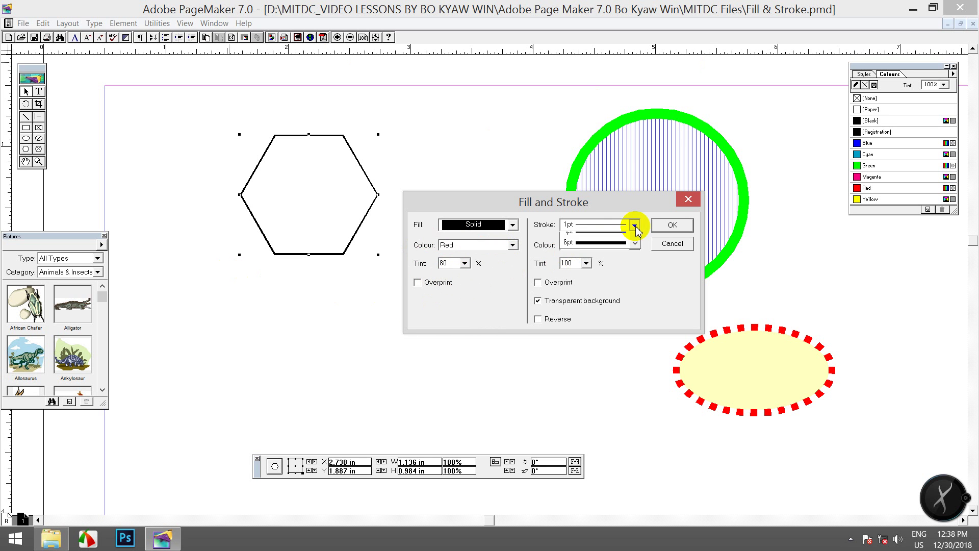
left_click(606, 271)
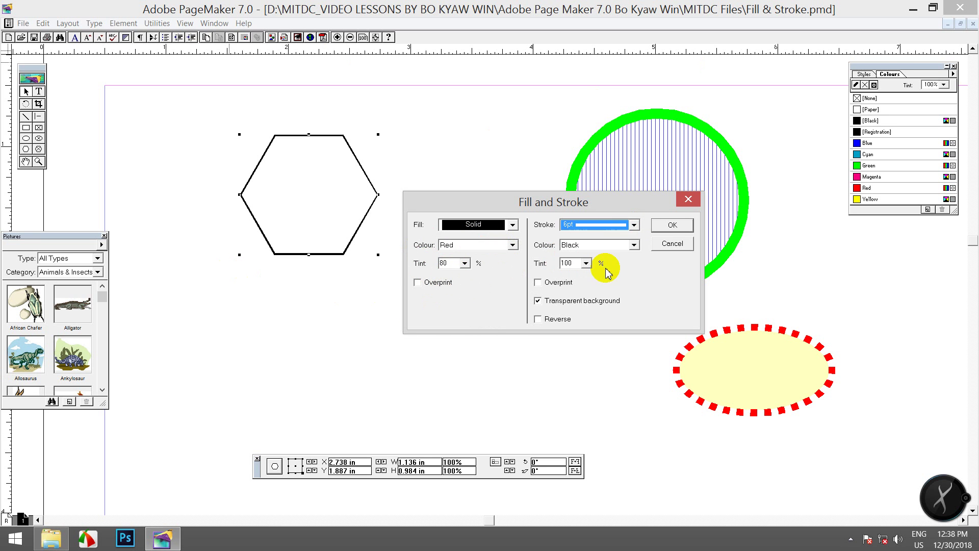
left_click(633, 244)
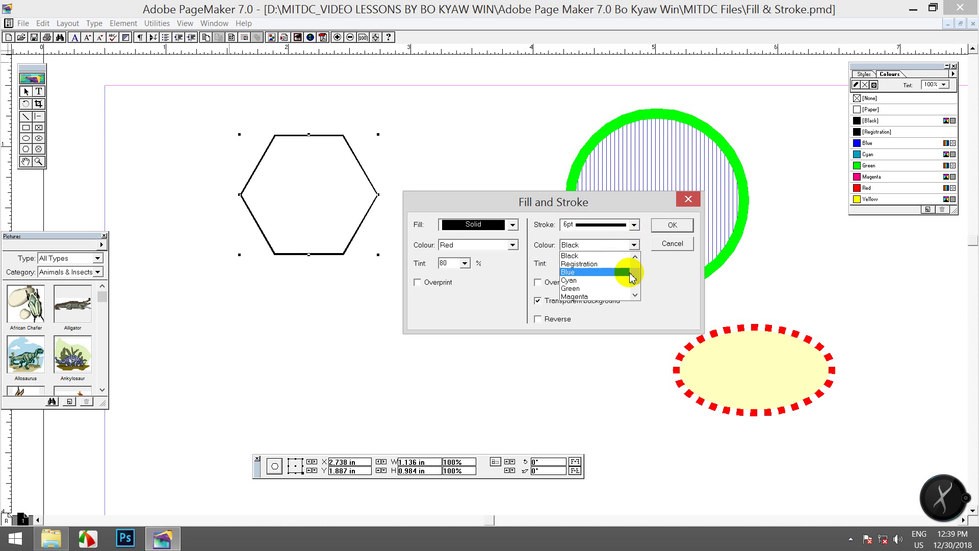
left_click(586, 280)
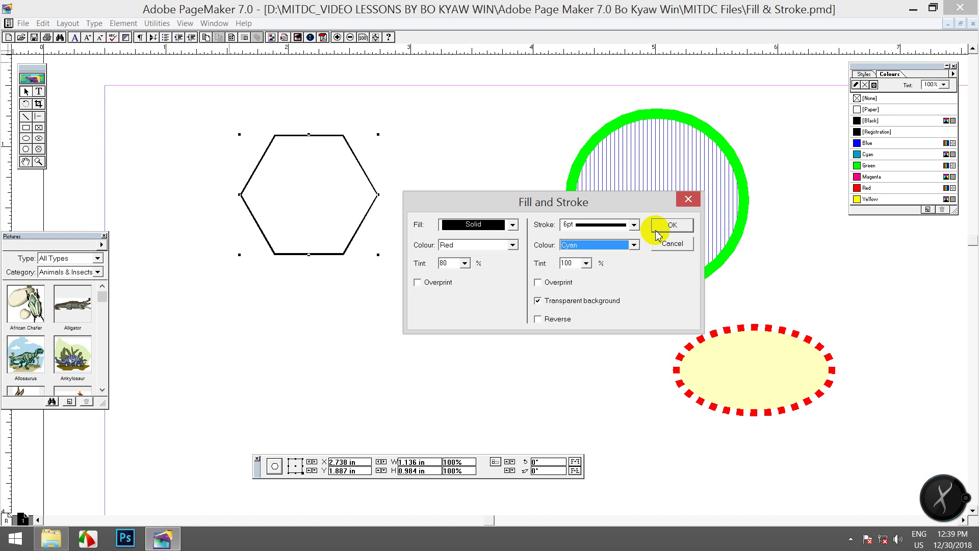
left_click(670, 224)
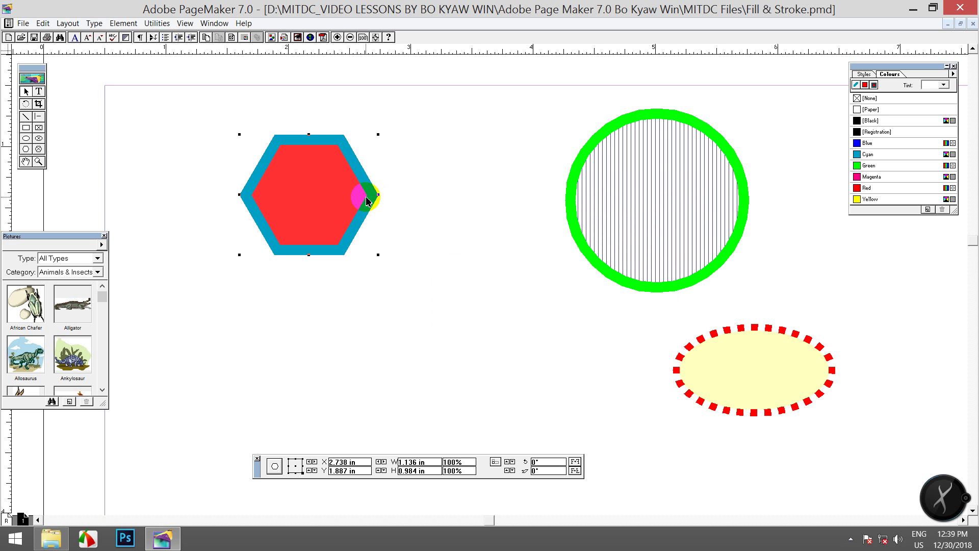
Step: Move the hexagon about 0.64 in right and 0.1 in up, and turn on Reverse for its stroke
left_click_drag(312, 145, 389, 135)
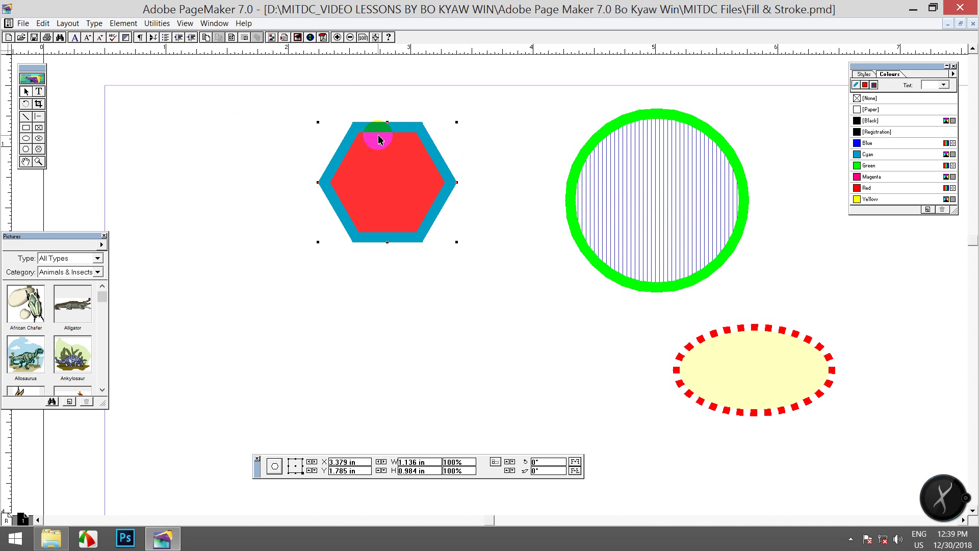
left_click(155, 23)
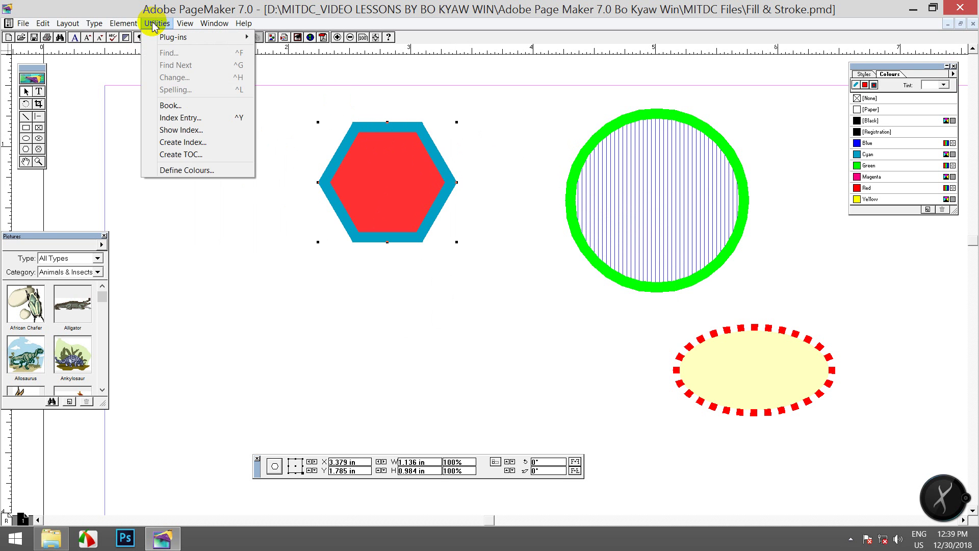
left_click(125, 59)
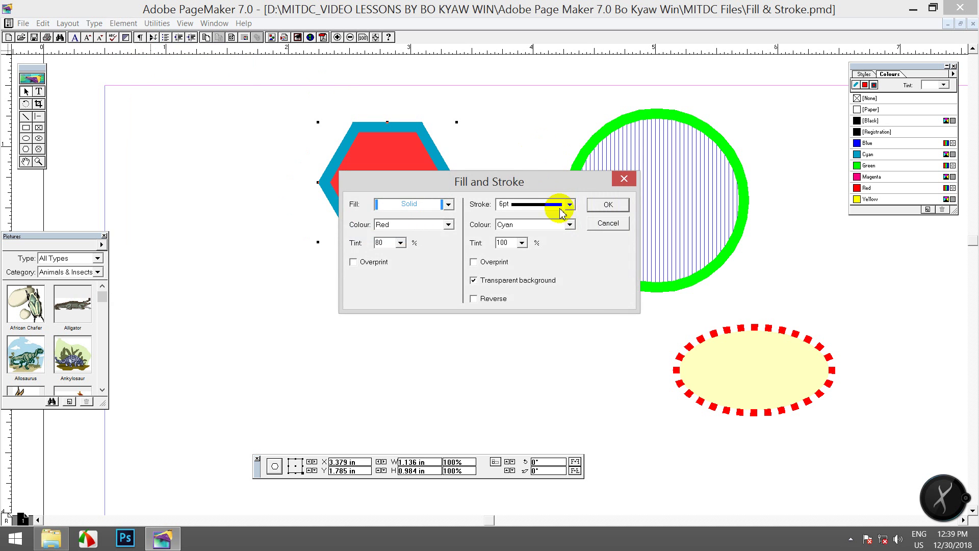
mouse_move(536, 178)
left_mouse_down()
mouse_move(544, 152)
mouse_move(552, 285)
mouse_move(502, 297)
left_mouse_up()
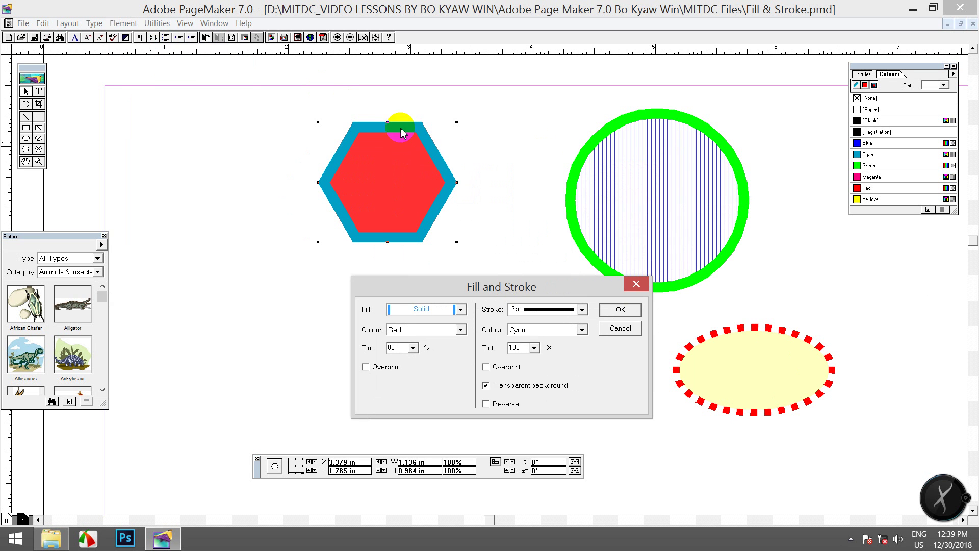
left_click(485, 403)
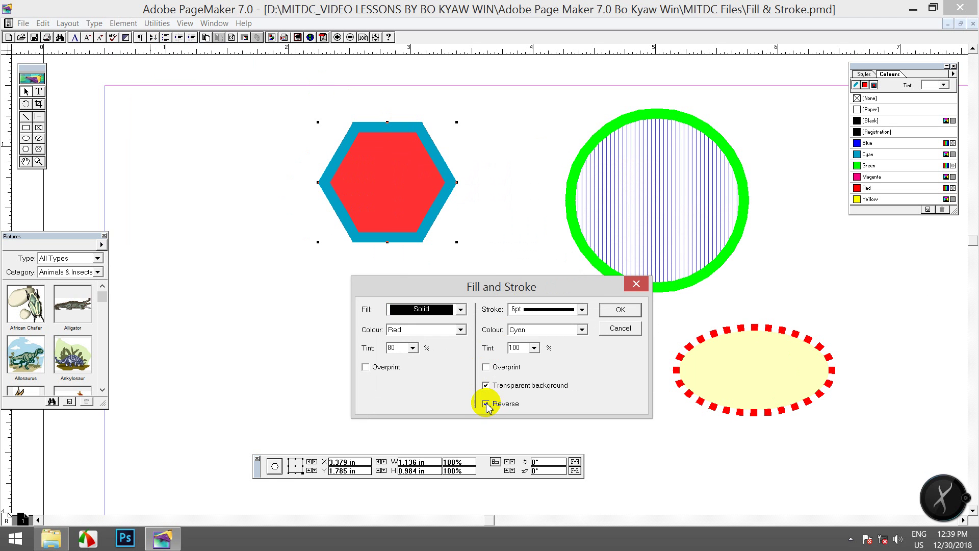
left_click(619, 310)
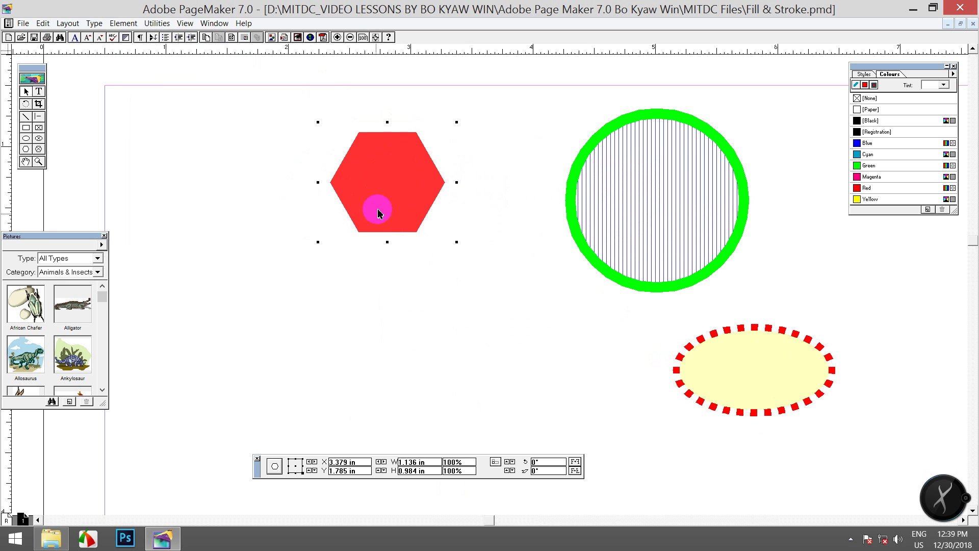
Step: Turn off Reverse for the hexagon's stroke in the Fill and Stroke settings
left_click(124, 23)
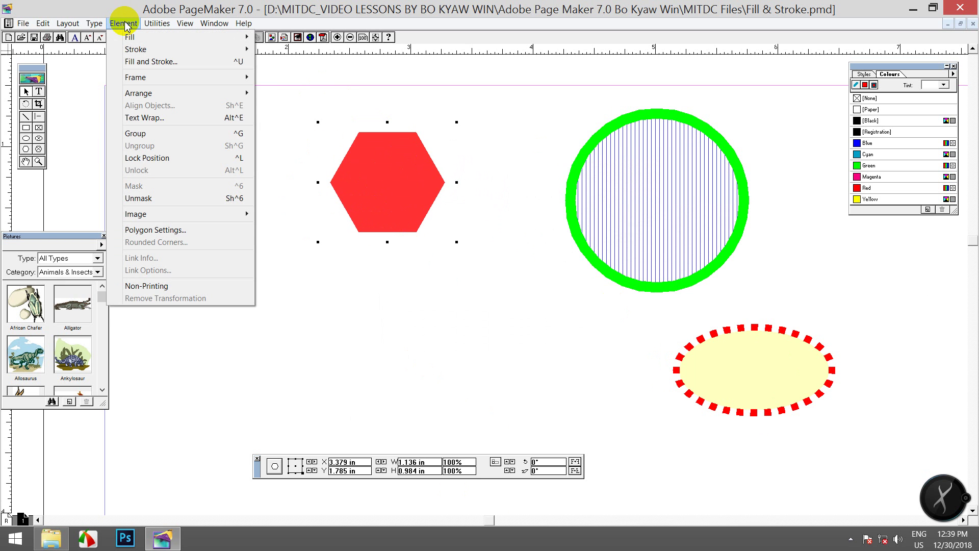
left_click(180, 61)
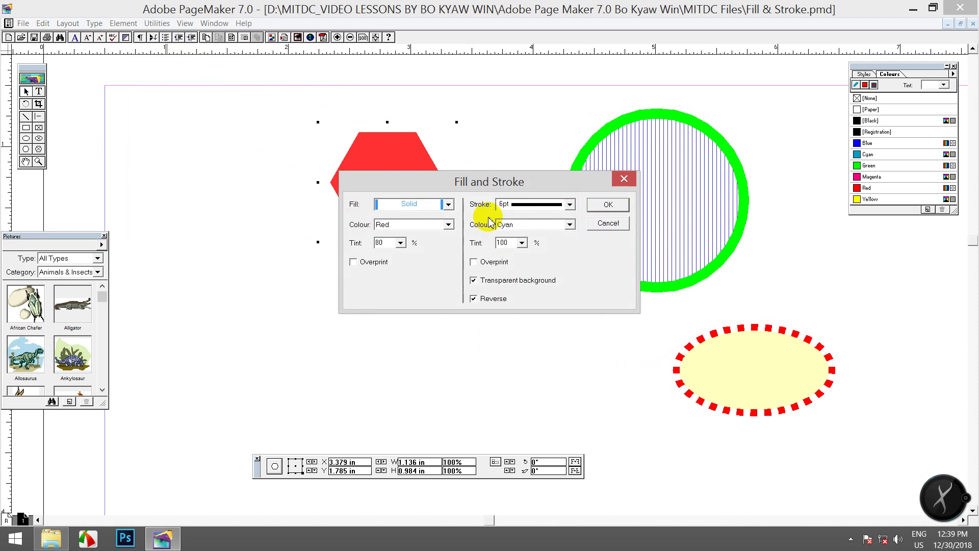
left_click_drag(504, 181, 487, 241)
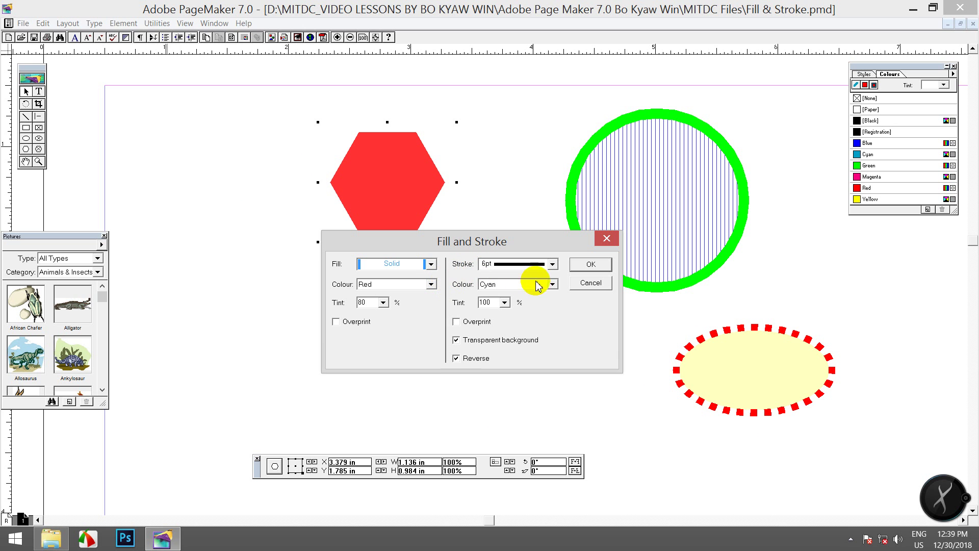
left_click(457, 359)
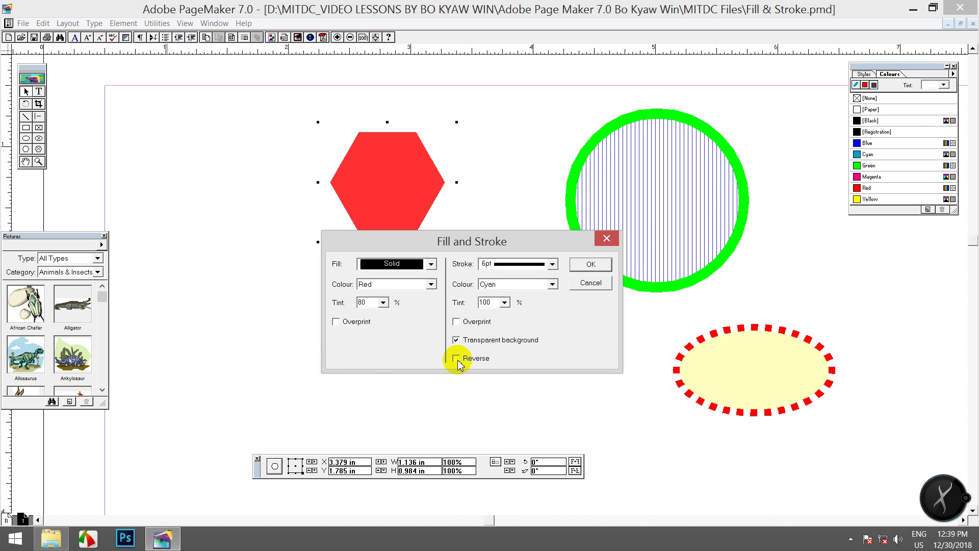
left_click(581, 261)
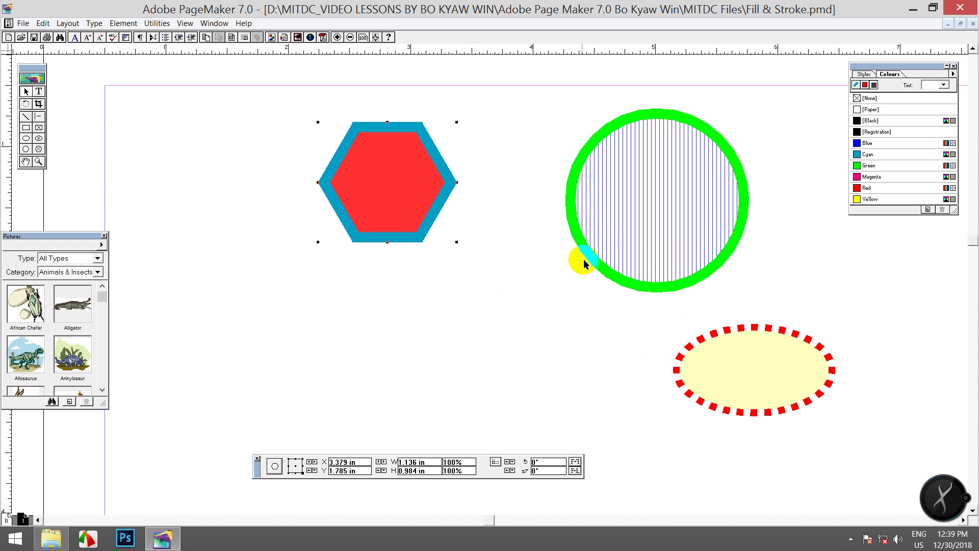
Step: Reopen the hexagon's Fill and Stroke settings and apply Reverse to its stroke again
left_click(405, 190)
left_click(124, 23)
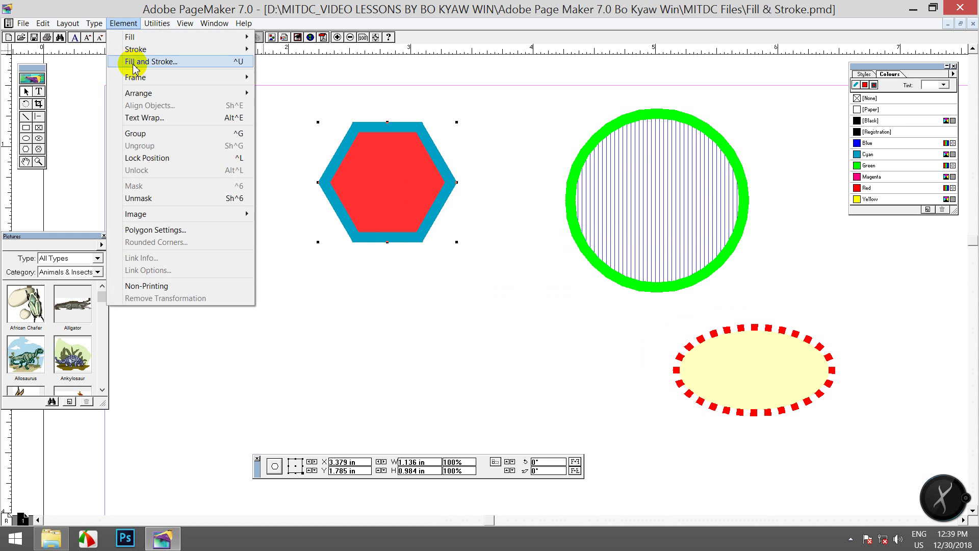
left_click(153, 61)
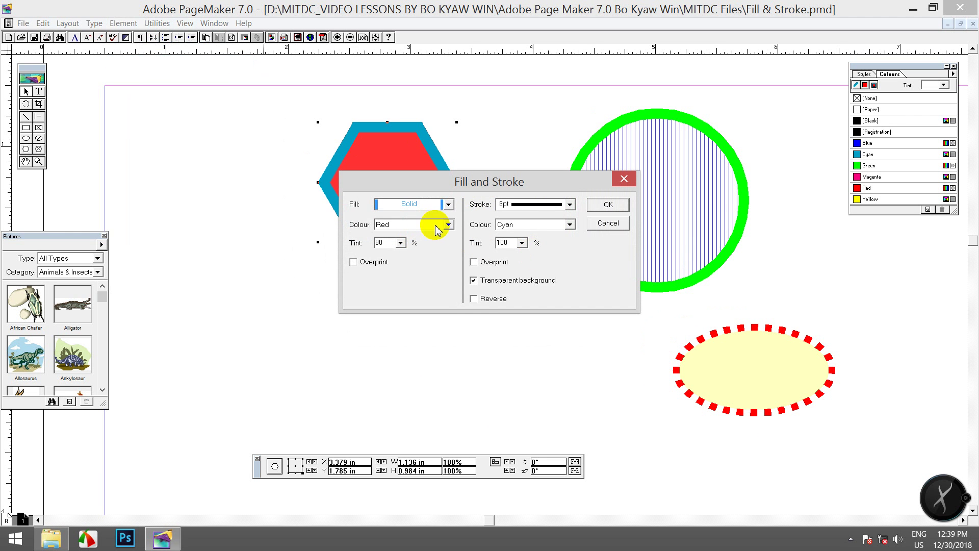
left_click(474, 298)
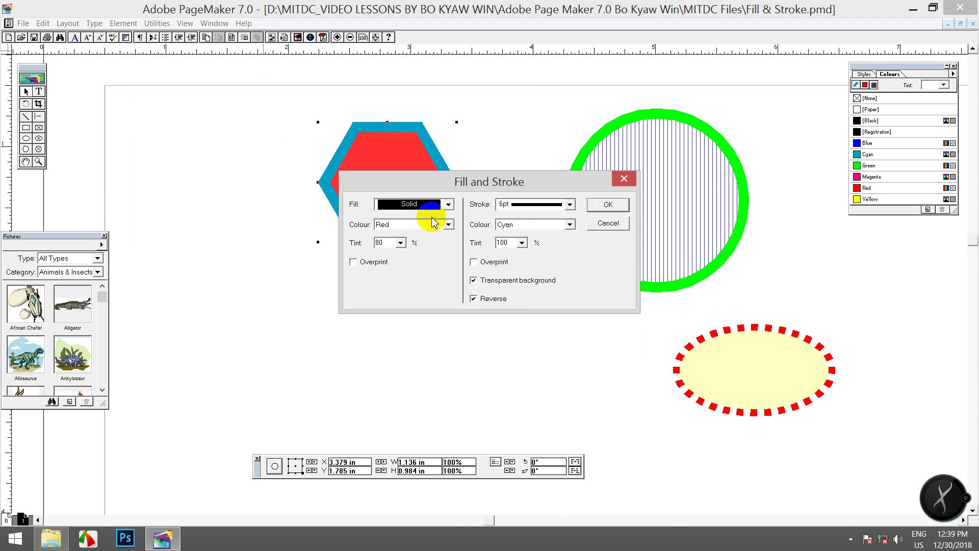
left_click(604, 204)
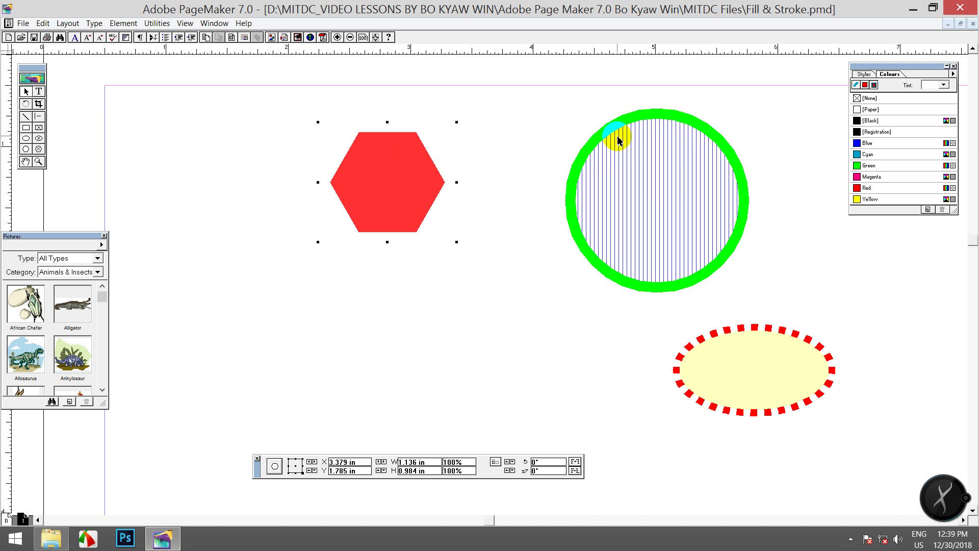
Step: Apply Reverse to the circle's green stroke in the Fill and Stroke settings
left_click(627, 118)
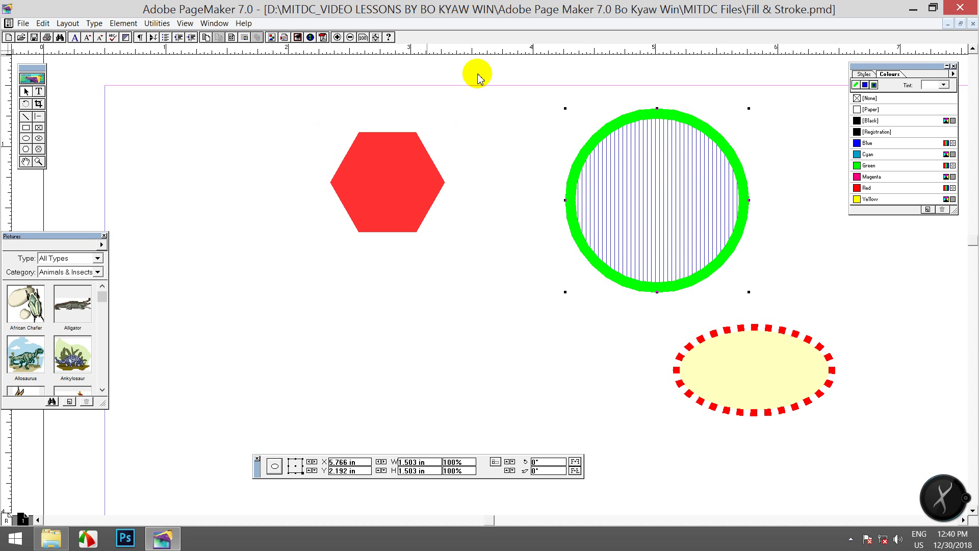
left_click(123, 23)
left_click(130, 62)
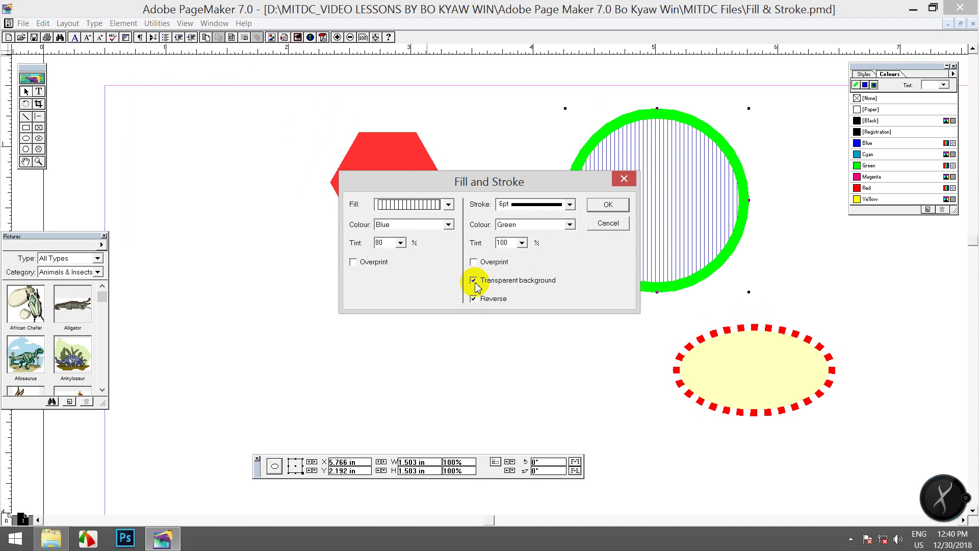
left_click(596, 207)
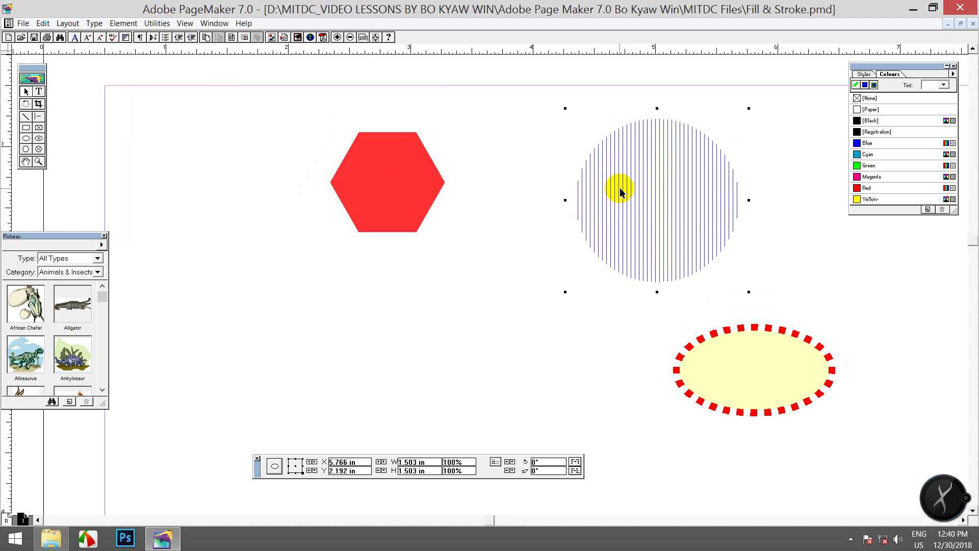
Step: Arrange the shapes in a row near the top margin, with the hexagon left, the circle in the middle and the ellipse right
left_click_drag(396, 175, 283, 163)
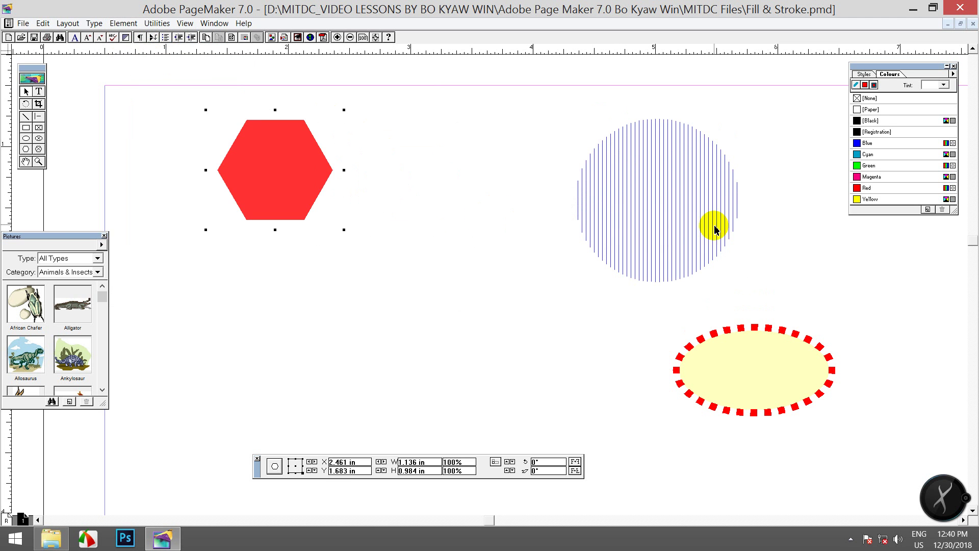
left_click_drag(678, 187, 491, 179)
left_click_drag(770, 359, 691, 193)
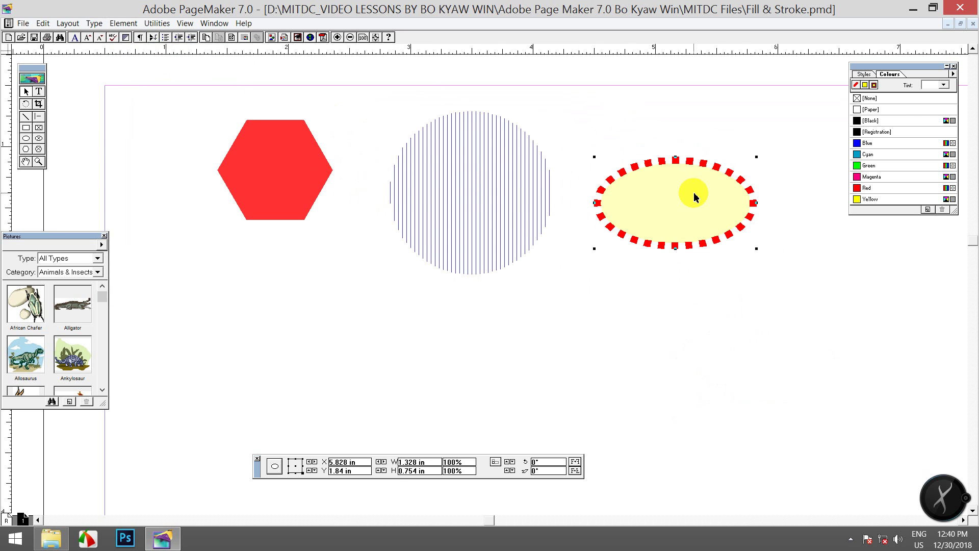
Step: Minimize the PageMaker window to return to the desktop
left_click(914, 9)
right_click(633, 135)
left_click(661, 166)
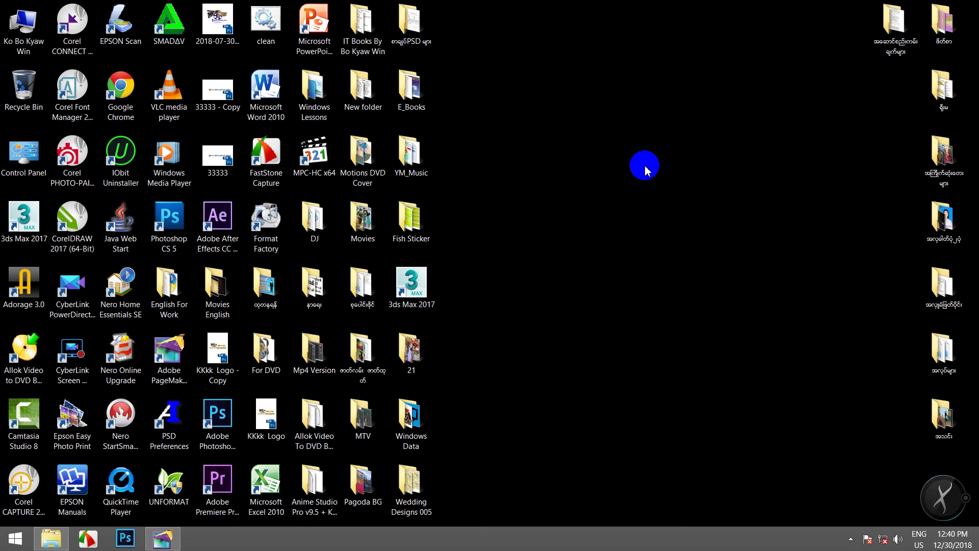